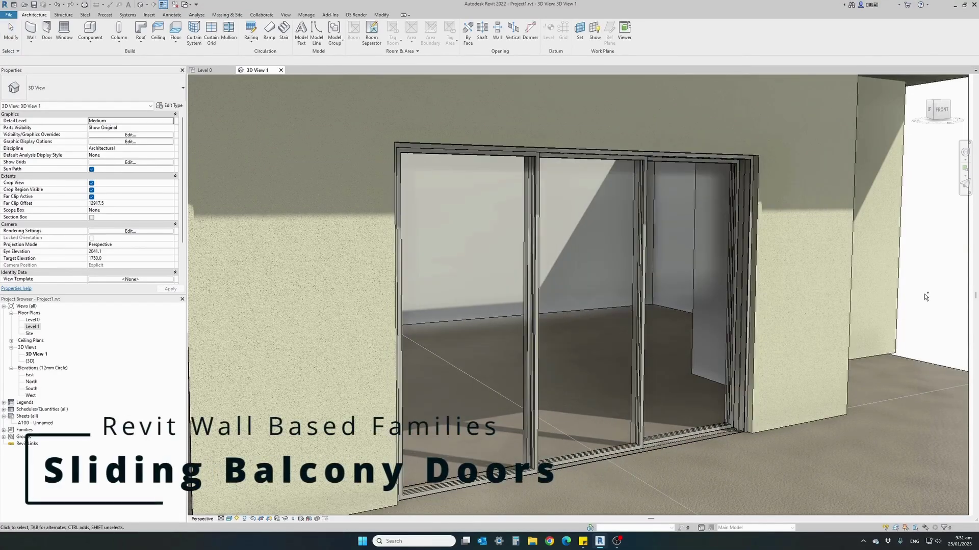
- Exit the active command in Revit, leaving the finished sliding balcony door model
{"action": "key", "text": "Escape"}
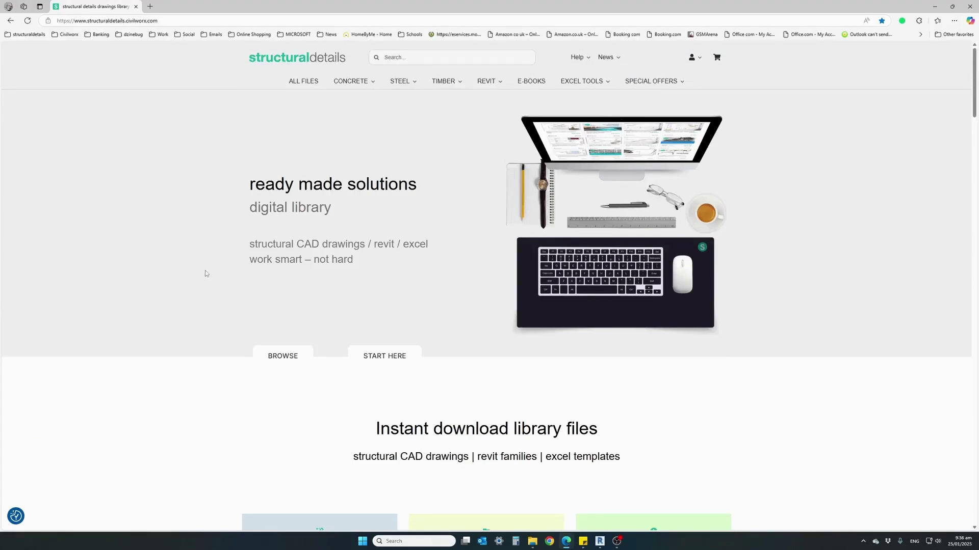
- Browse the structuraldetails REVIT Doors category and move to its second page of products
{"action": "mouse_move", "coordinate": [485, 85]}
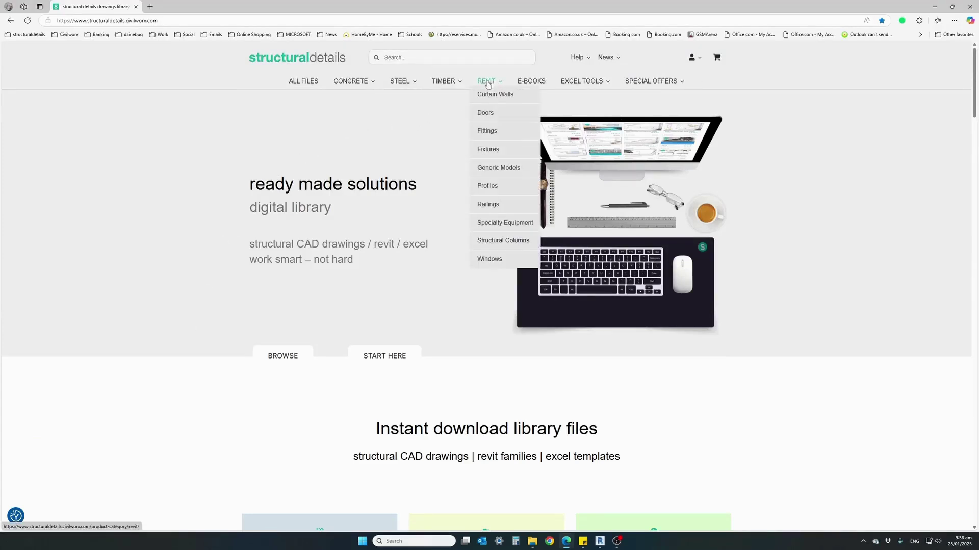
{"action": "left_click", "coordinate": [484, 112]}
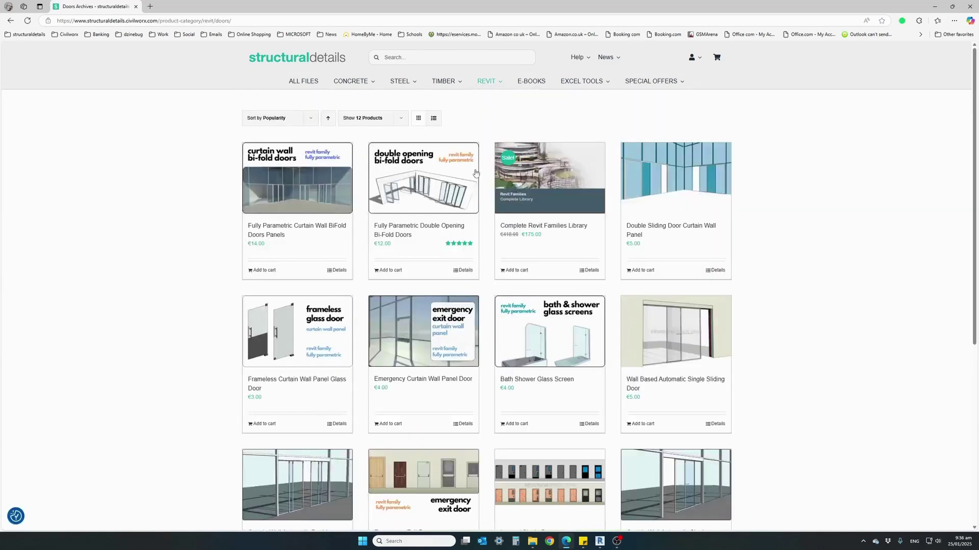
{"action": "scroll", "coordinate": [507, 249], "scroll_direction": "down", "scroll_amount": 1}
{"action": "scroll", "coordinate": [507, 250], "scroll_direction": "down", "scroll_amount": 3}
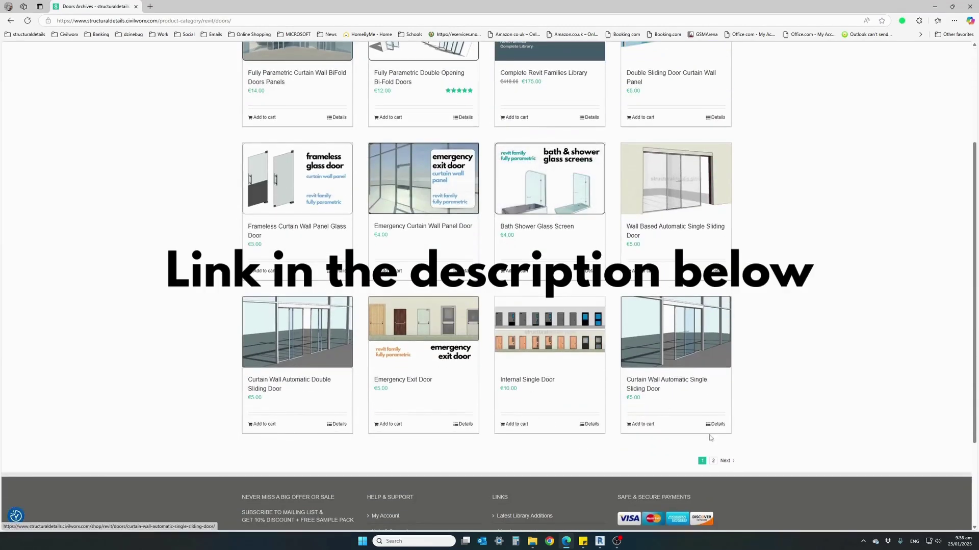
{"action": "left_click", "coordinate": [725, 463]}
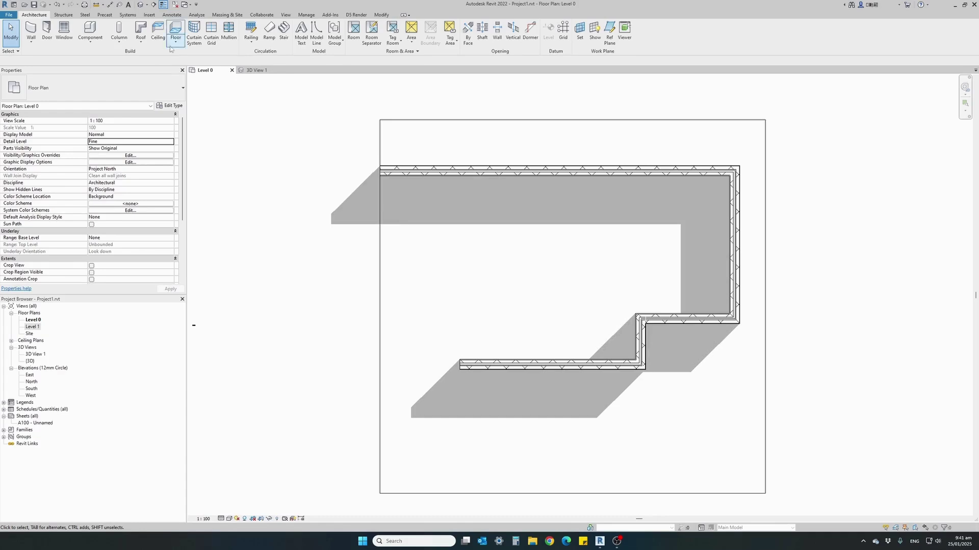
- Show the Insert ribbon tools for linking, importing and loading families into Project1
{"action": "left_click", "coordinate": [150, 16]}
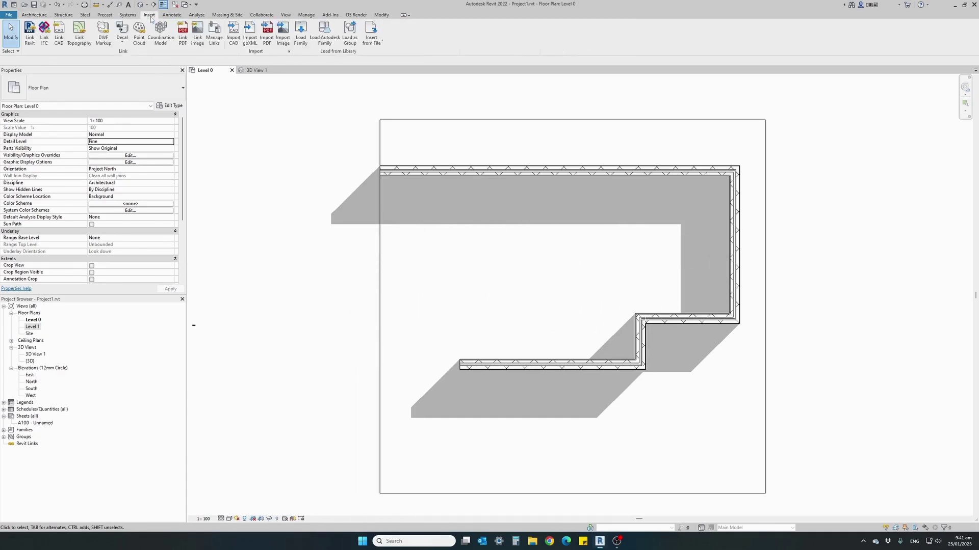
- Load the 3 Panel, 3 Panel-Middle and Double Sliding Balcony Door families from Downloads
{"action": "left_click", "coordinate": [301, 36]}
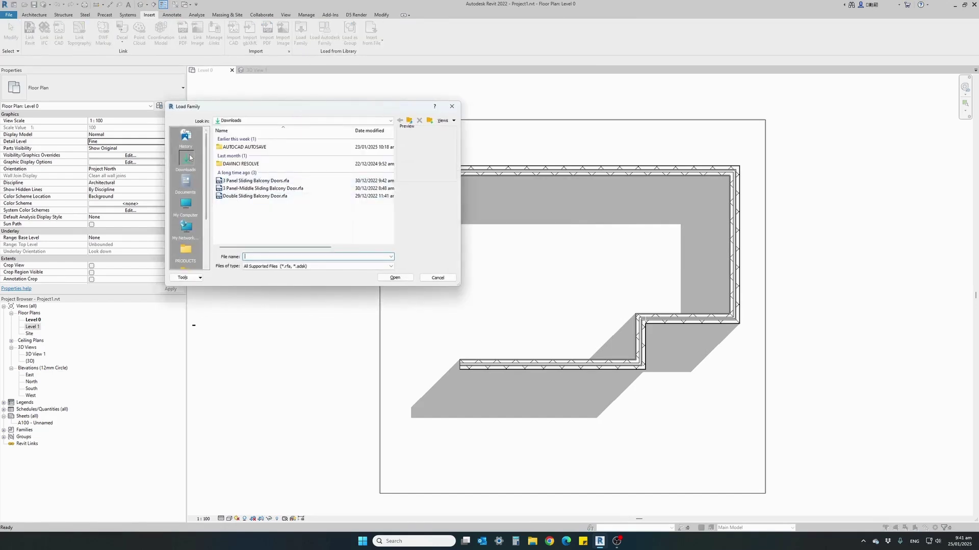
{"action": "left_click", "coordinate": [261, 181]}
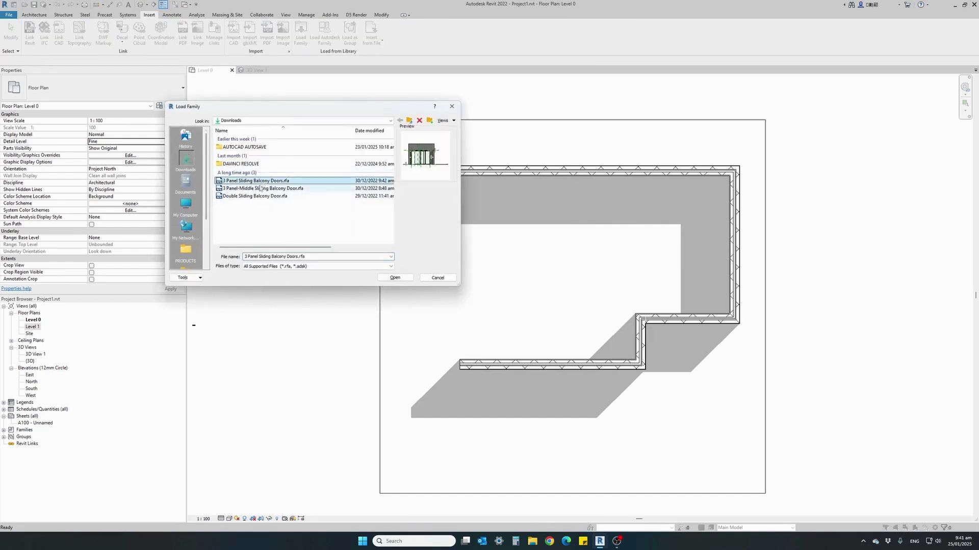
{"action": "left_click", "coordinate": [258, 196], "text": "shift"}
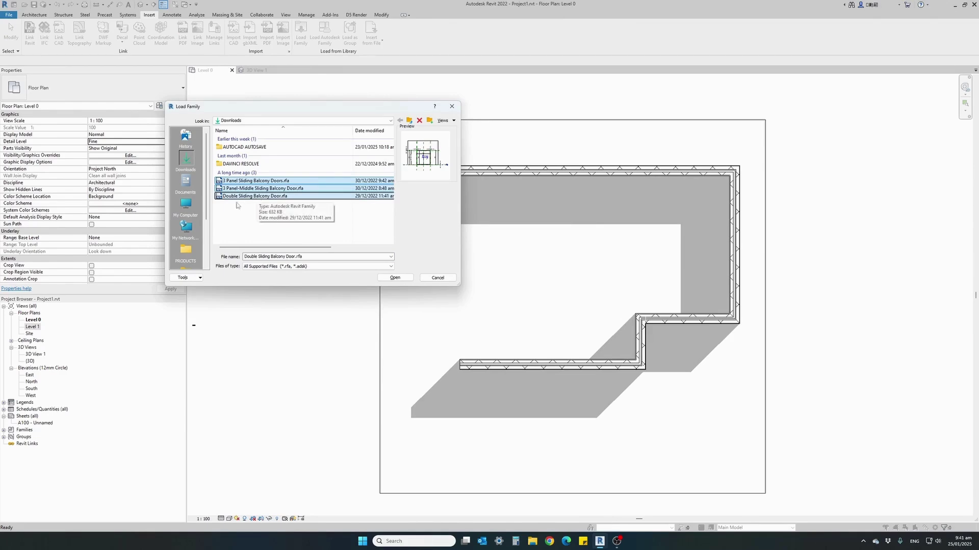
{"action": "left_click", "coordinate": [239, 198]}
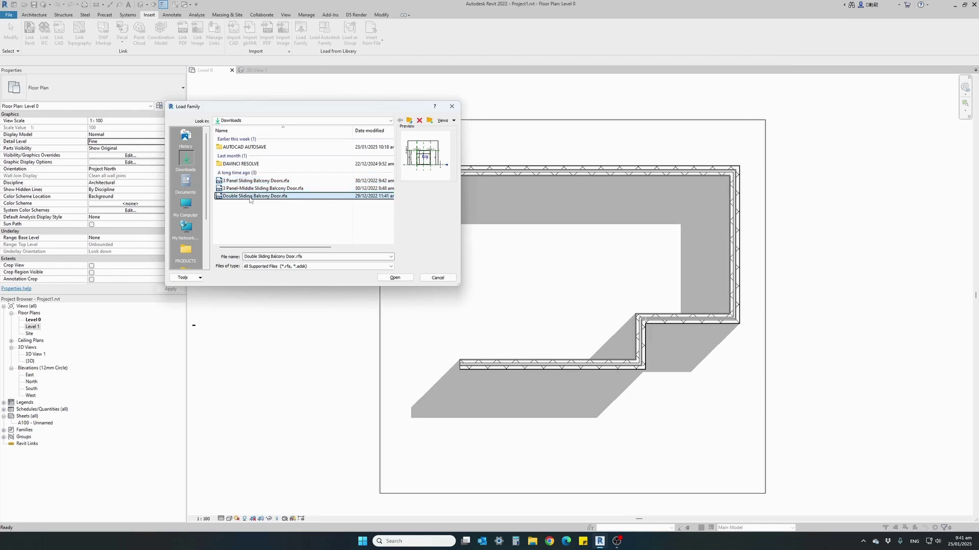
{"action": "left_click", "coordinate": [250, 188]}
{"action": "left_click", "coordinate": [250, 181]}
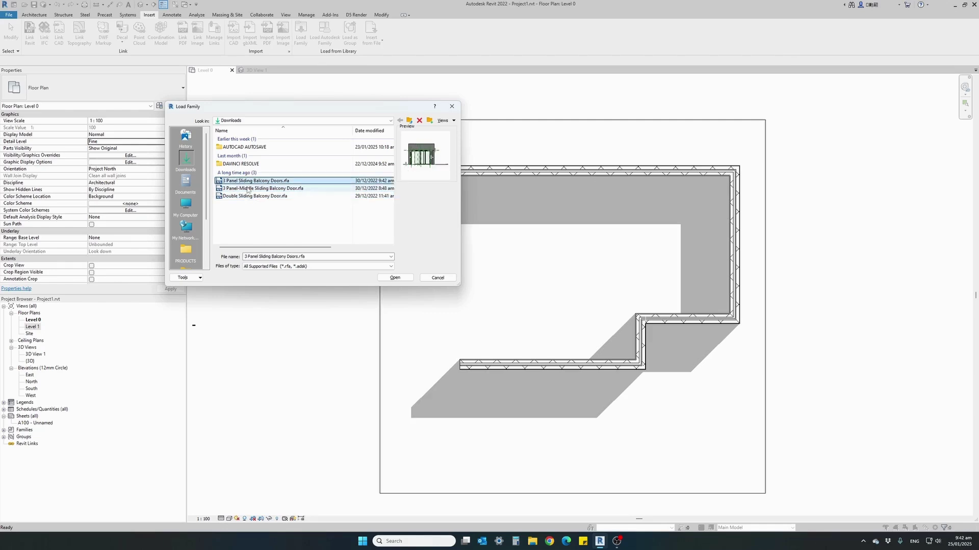
{"action": "left_click", "coordinate": [248, 198], "text": "shift"}
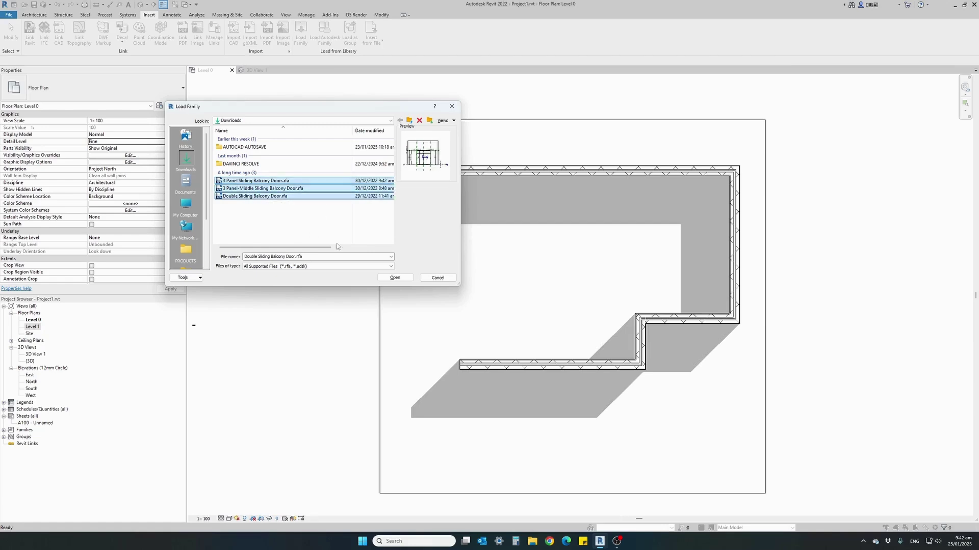
{"action": "left_click", "coordinate": [402, 280]}
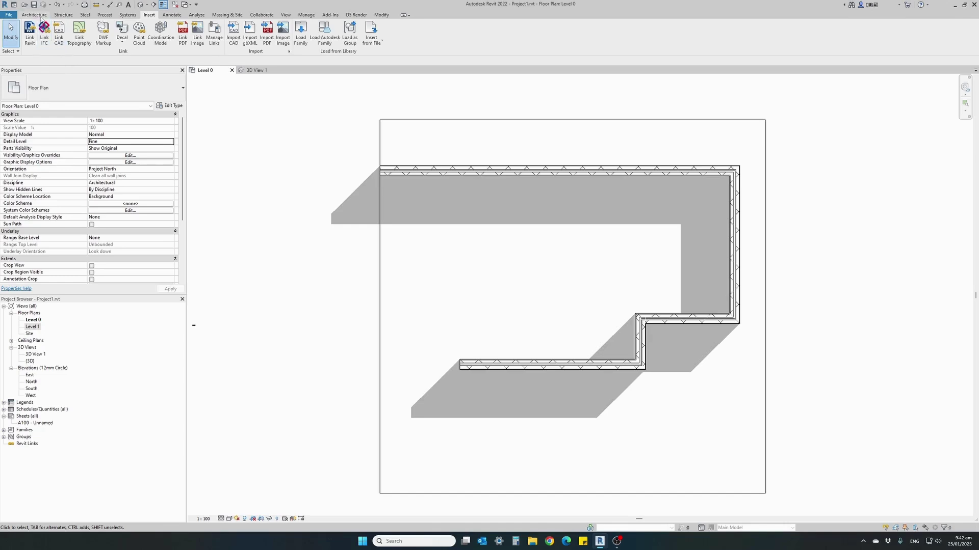
- Start a door and choose Double Sliding Balcony Door W2300xH2400mm, Glass 20mm, Frame 30mm
{"action": "left_click", "coordinate": [41, 16]}
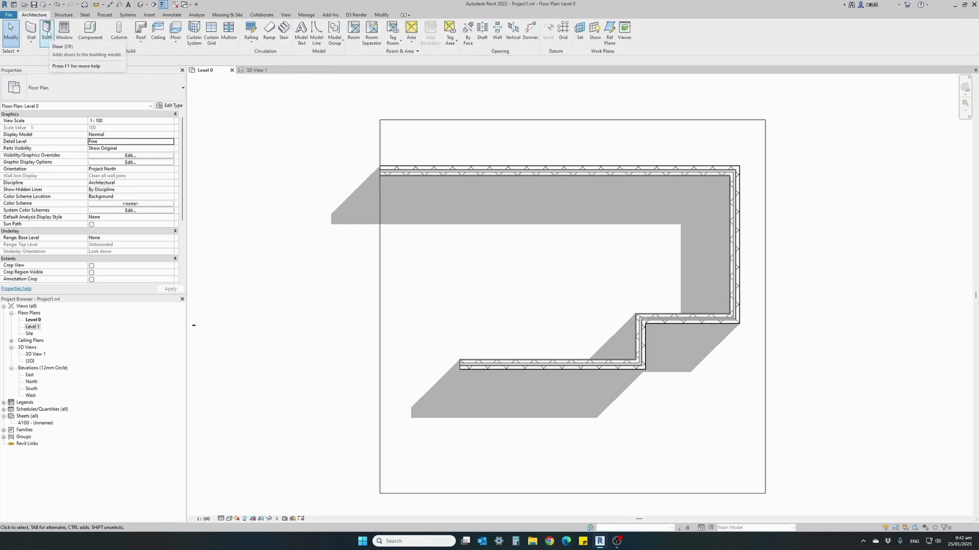
{"action": "left_click", "coordinate": [47, 31]}
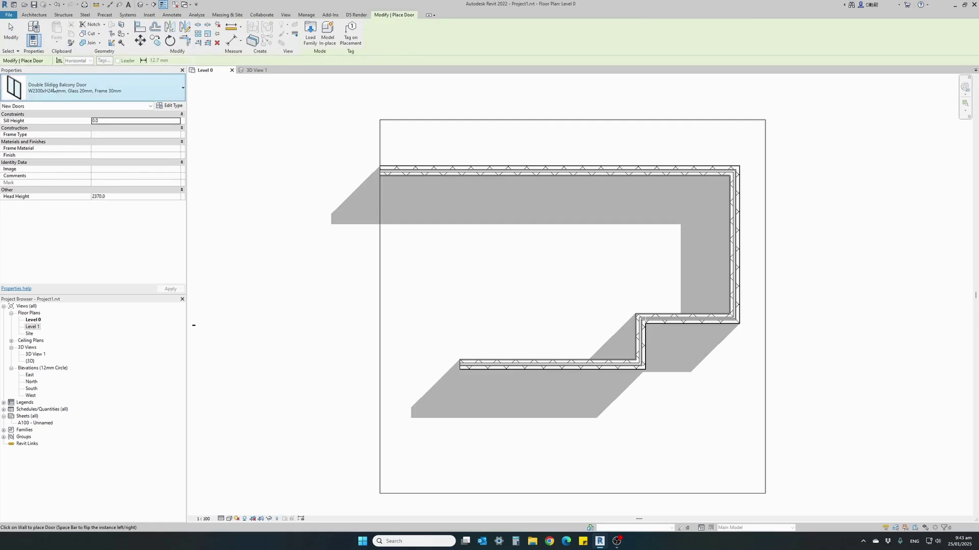
{"action": "left_click", "coordinate": [37, 15]}
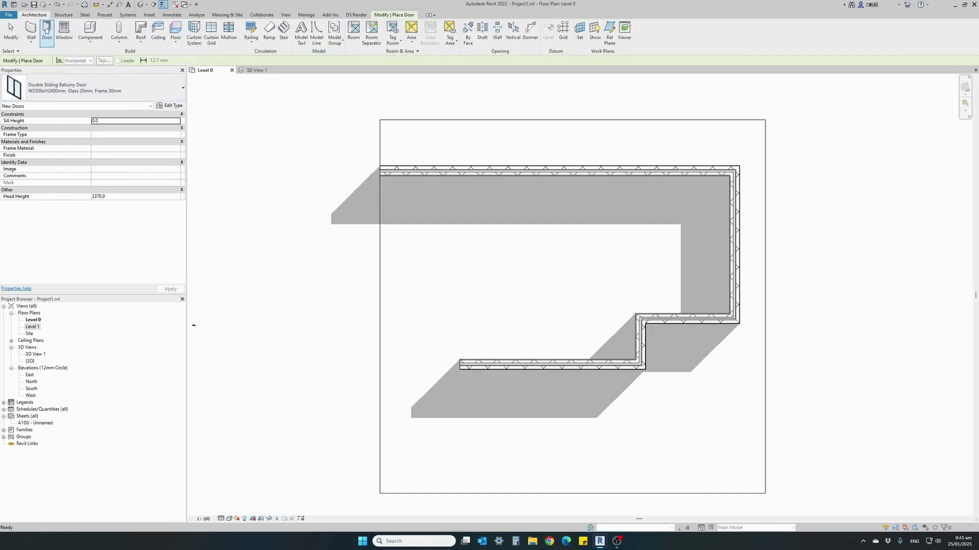
{"action": "left_click", "coordinate": [76, 89]}
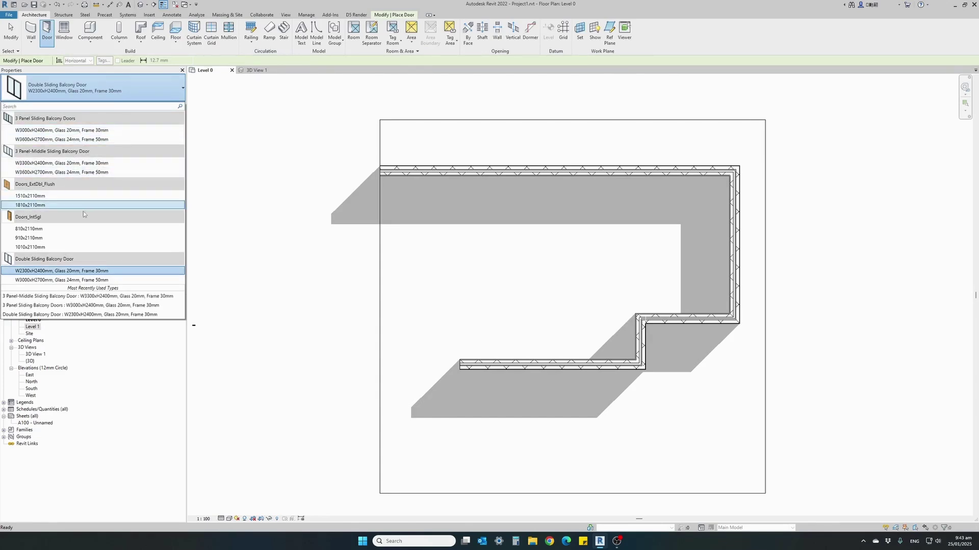
{"action": "mouse_move", "coordinate": [59, 274]}
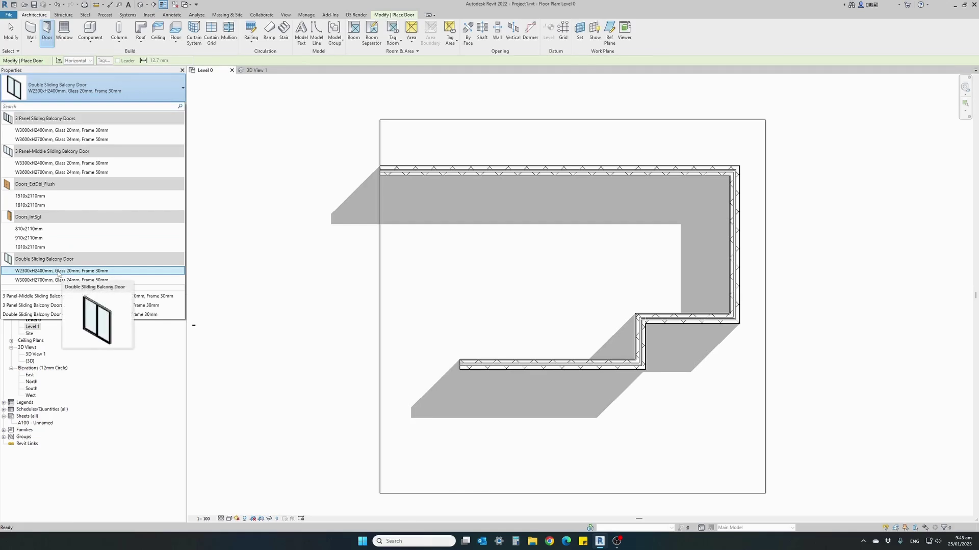
{"action": "left_click", "coordinate": [58, 271]}
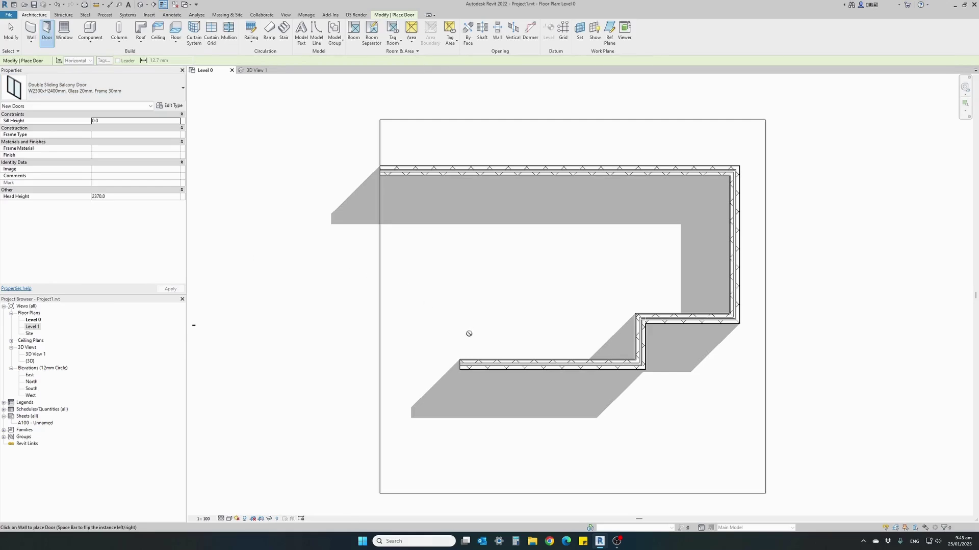
- Place the double sliding balcony door in the lower wall of the Level 0 plan
{"action": "left_click", "coordinate": [549, 373]}
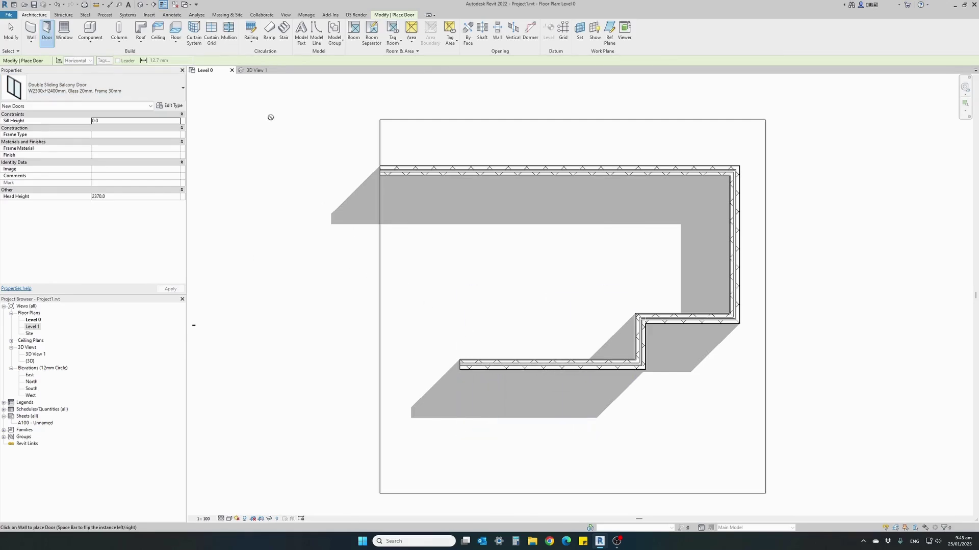
{"action": "left_click", "coordinate": [256, 70]}
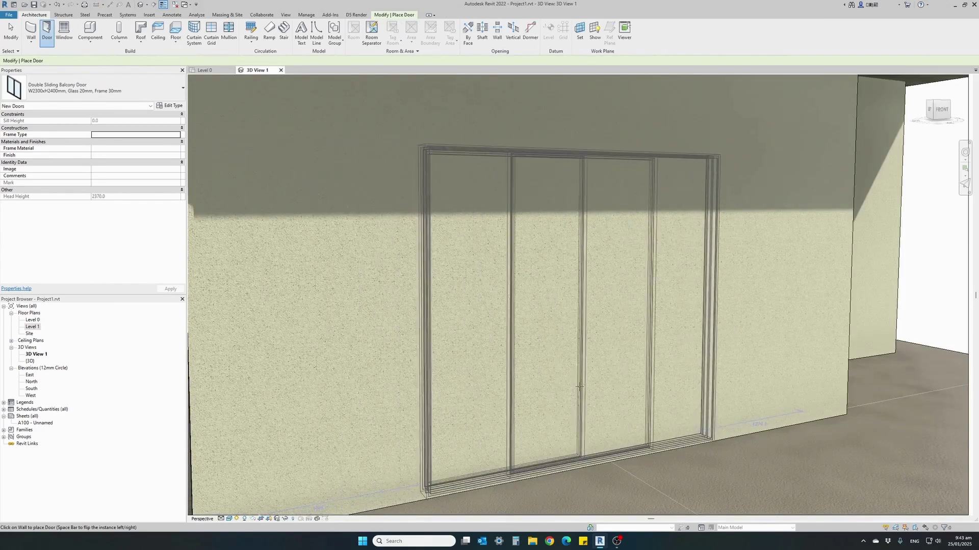
{"action": "left_click", "coordinate": [207, 70]}
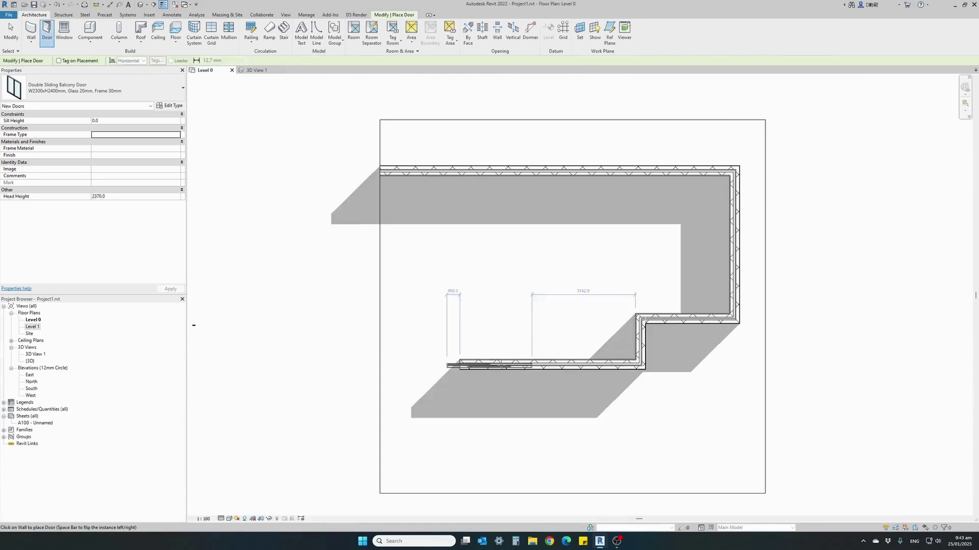
{"action": "left_click", "coordinate": [547, 371]}
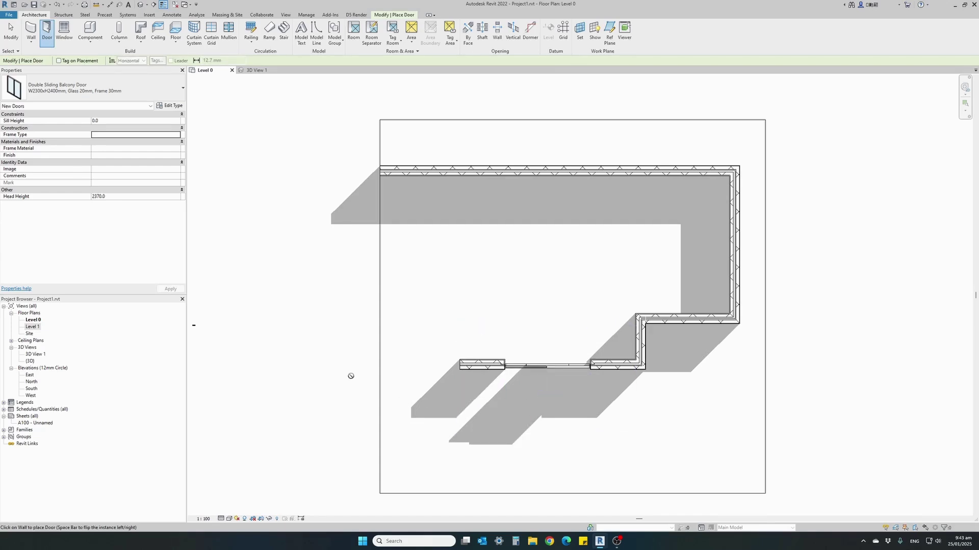
- Flip the placed door's facing and back, then view it deselected in 3D View 1
{"action": "key", "text": "Escape"}
{"action": "key", "text": "Escape"}
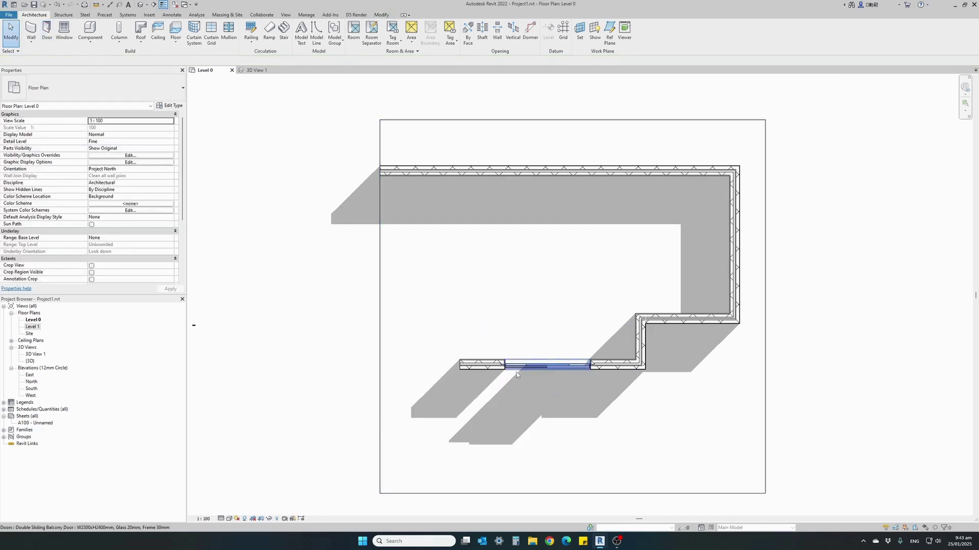
{"action": "scroll", "coordinate": [530, 373], "scroll_direction": "up", "scroll_amount": 2}
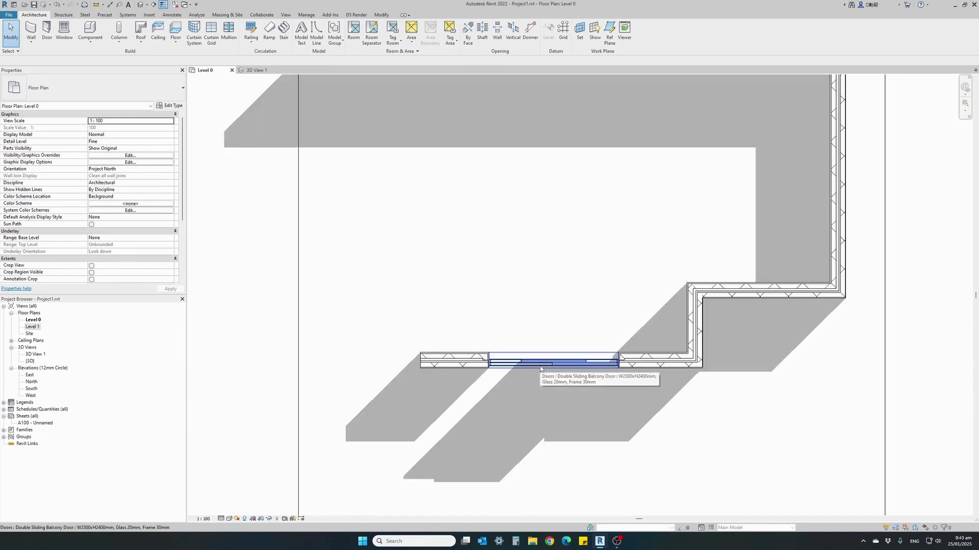
{"action": "left_click", "coordinate": [540, 369]}
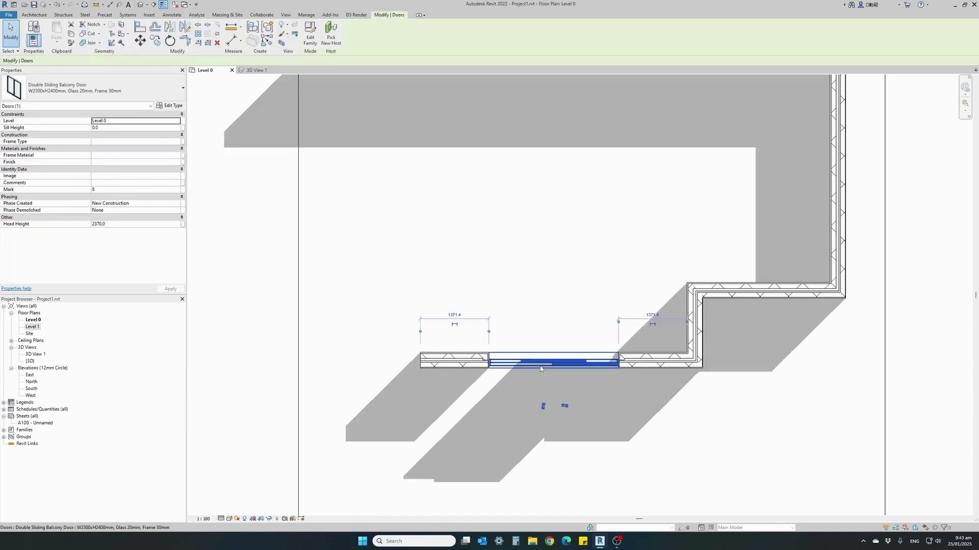
{"action": "left_click", "coordinate": [544, 408]}
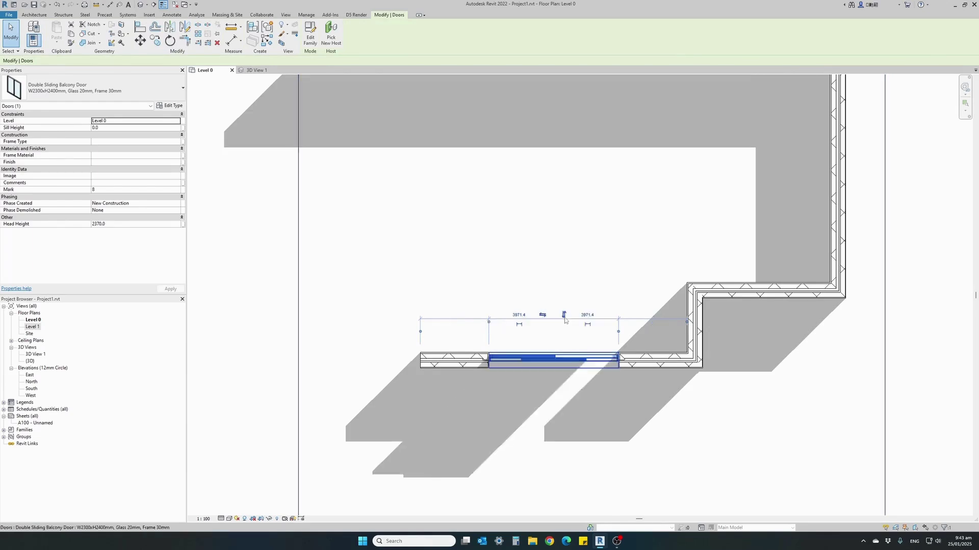
{"action": "left_click", "coordinate": [560, 321]}
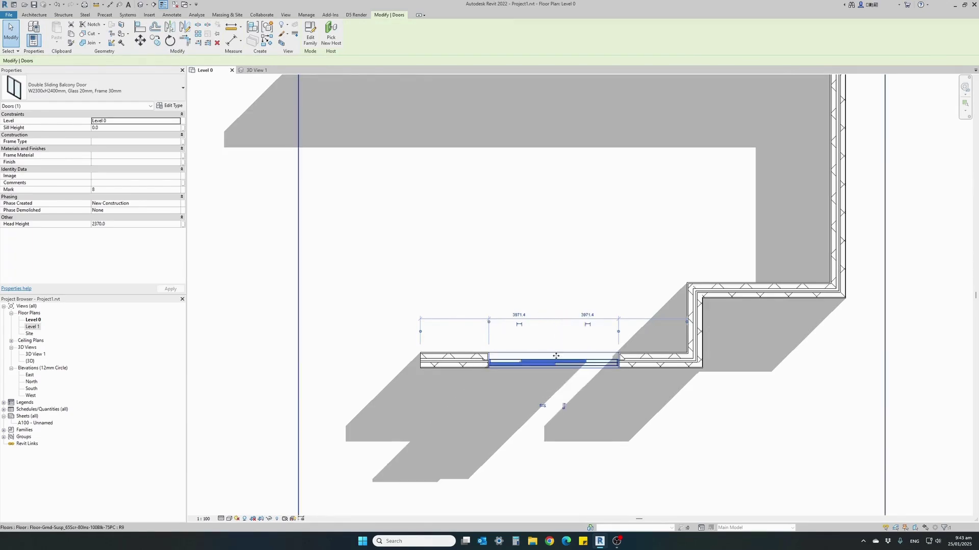
{"action": "left_click", "coordinate": [257, 70]}
{"action": "left_click", "coordinate": [926, 304]}
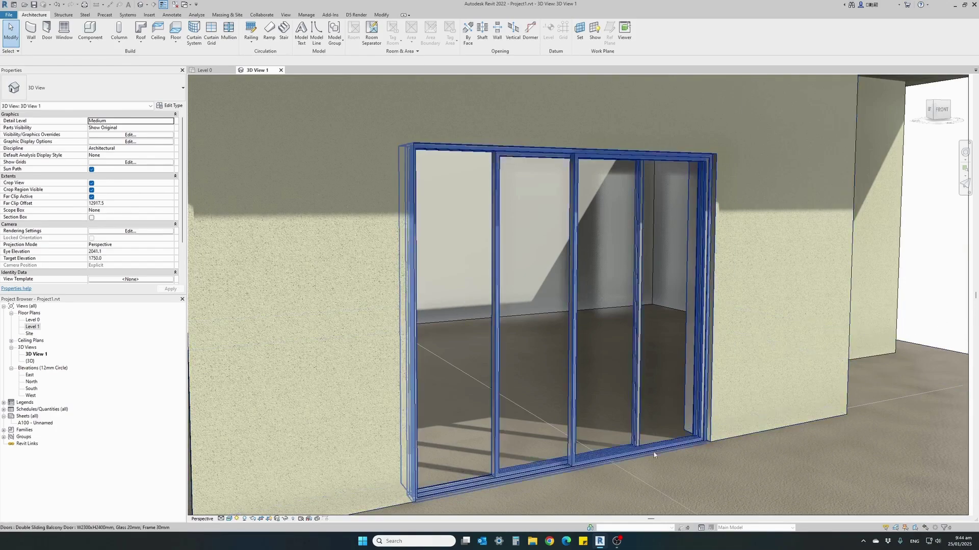
- Select the Double Sliding Balcony Door in 3D View 1
{"action": "left_click", "coordinate": [593, 466]}
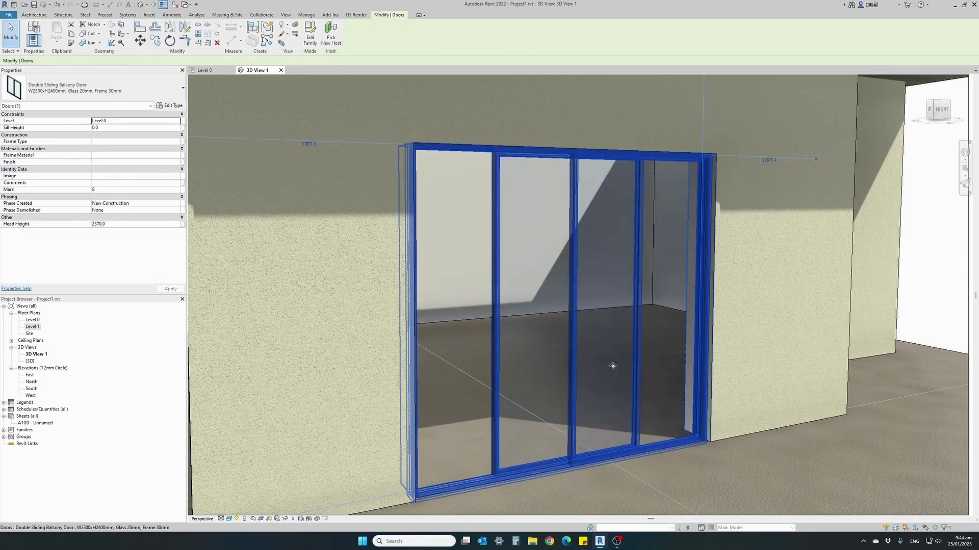
- Open the door's Type Properties, reposition the window and collapse Constraints and Construction
{"action": "left_click", "coordinate": [174, 107]}
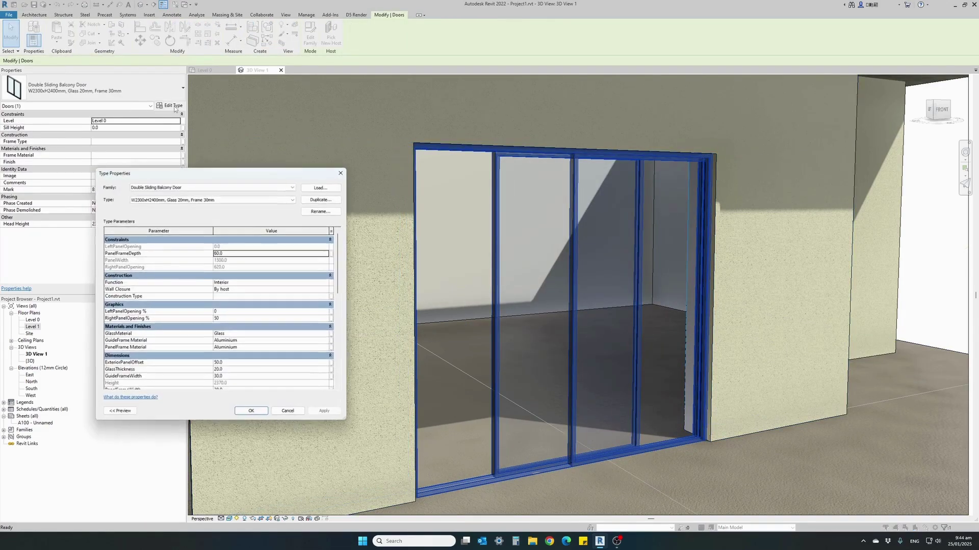
{"action": "left_click_drag", "start_coordinate": [213, 172], "coordinate": [332, 150]}
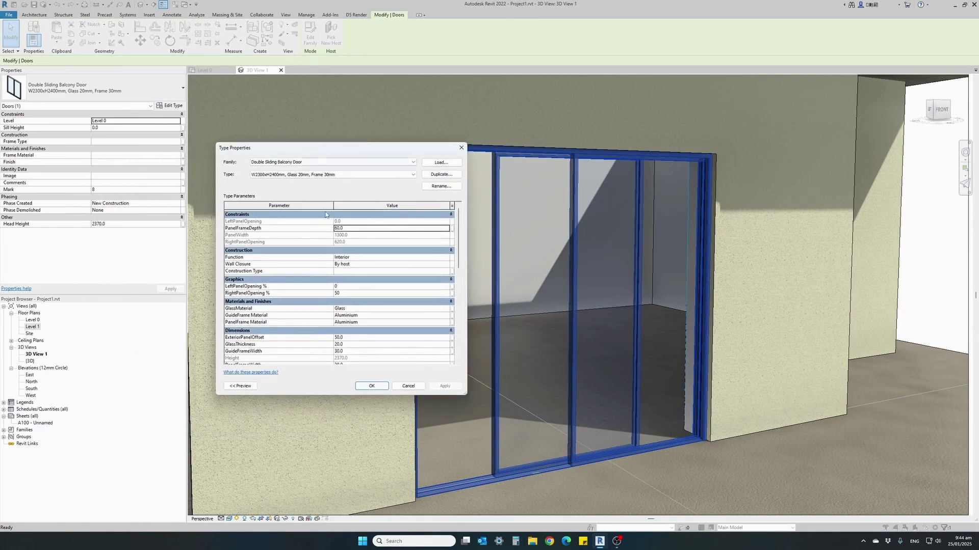
{"action": "left_click", "coordinate": [451, 214]}
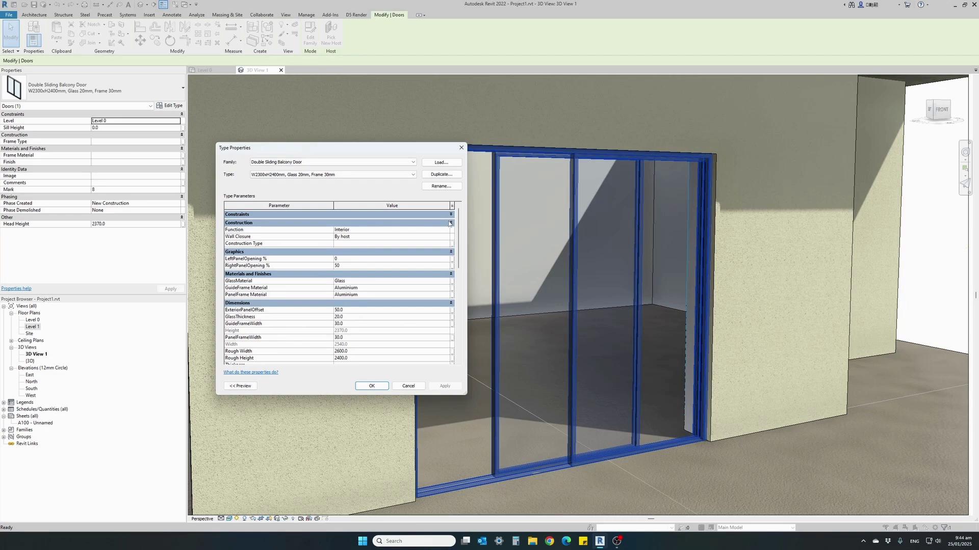
{"action": "left_click", "coordinate": [450, 223]}
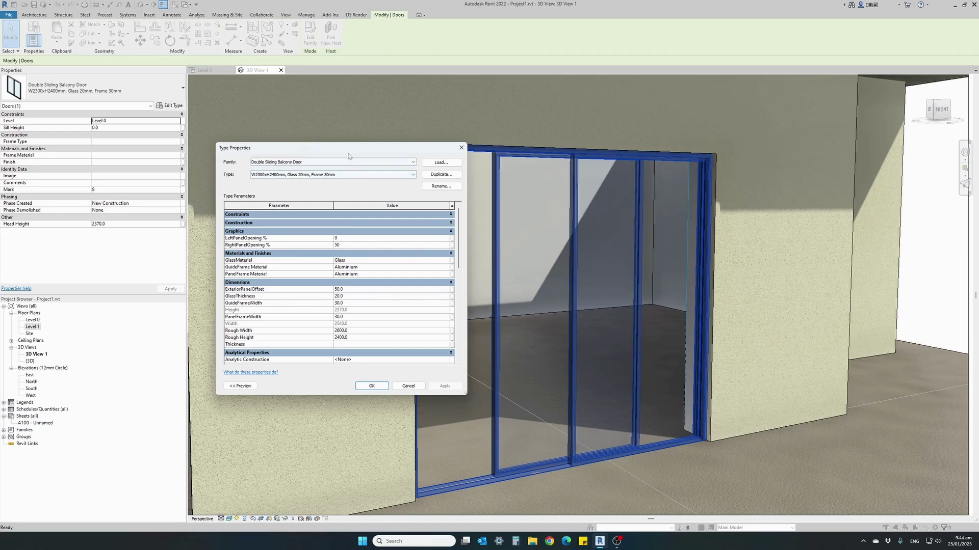
{"action": "left_click_drag", "start_coordinate": [347, 151], "coordinate": [290, 176]}
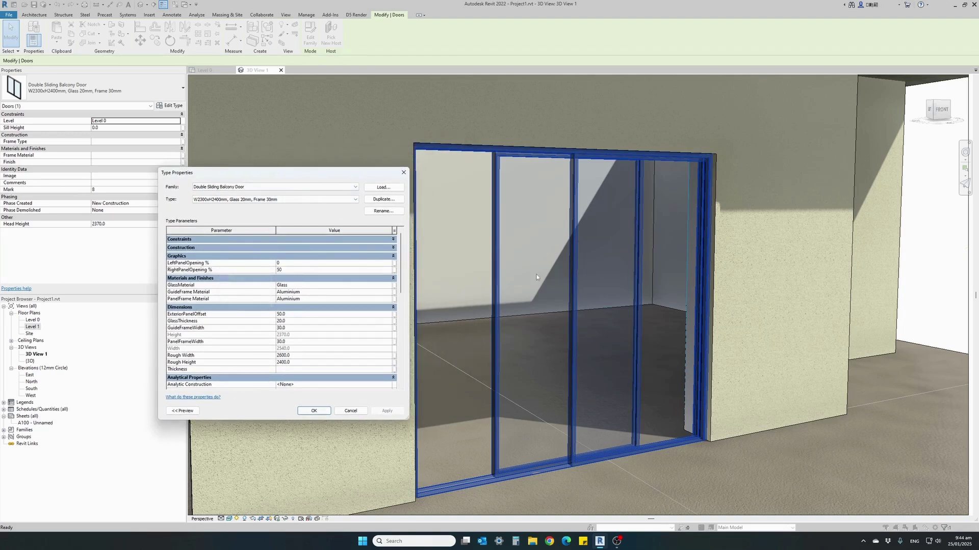
- Try RightPanelOpening 0% and 50%, then LeftPanelOpening 25%, applying each change
{"action": "left_click", "coordinate": [292, 271]}
{"action": "type", "text": "0"}
{"action": "left_click", "coordinate": [374, 411]}
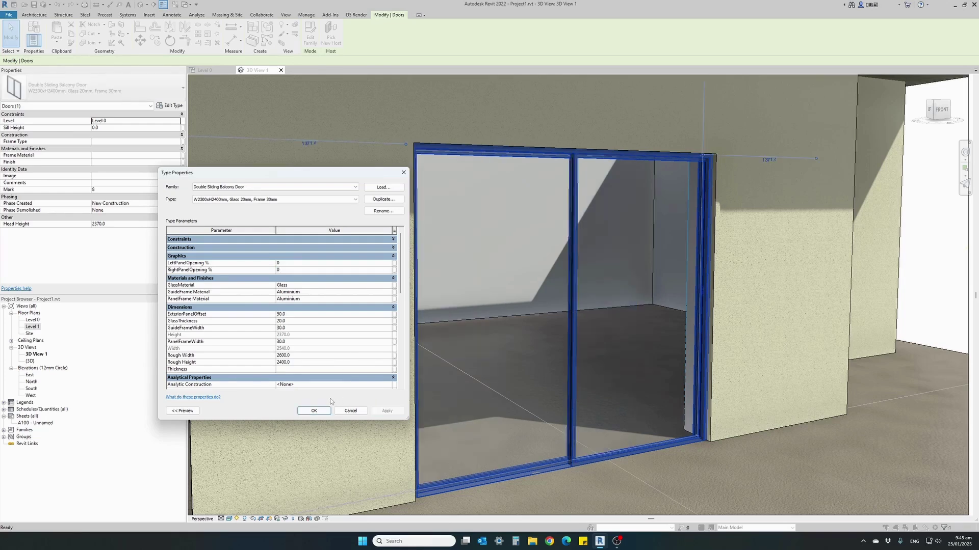
{"action": "left_click", "coordinate": [288, 271]}
{"action": "type", "text": "50"}
{"action": "left_click", "coordinate": [383, 413]}
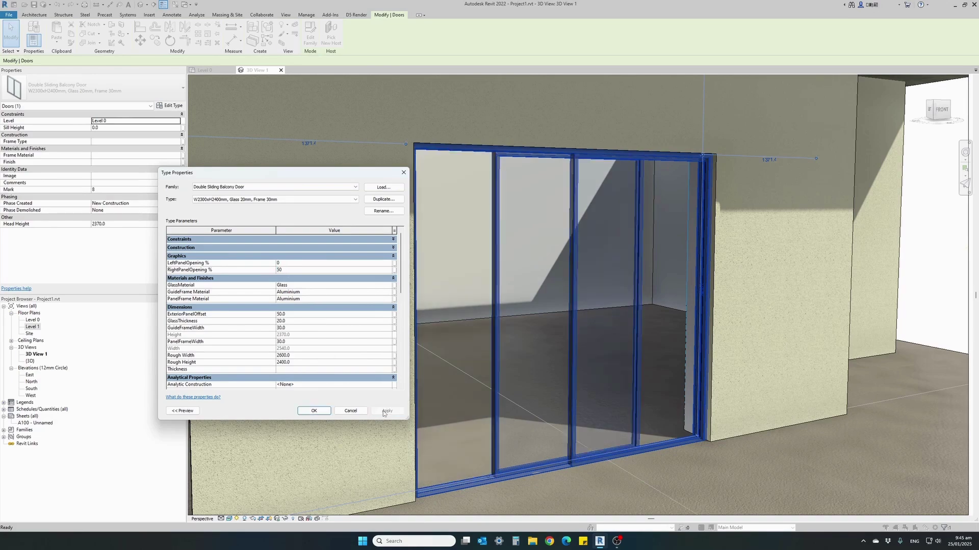
{"action": "left_click", "coordinate": [287, 263]}
{"action": "type", "text": "25"}
{"action": "left_click", "coordinate": [387, 411]}
- Apply RightPanelOpening 100%, then LeftPanelOpening 100% with RightPanelOpening 0%, and recheck
{"action": "left_click", "coordinate": [300, 263]}
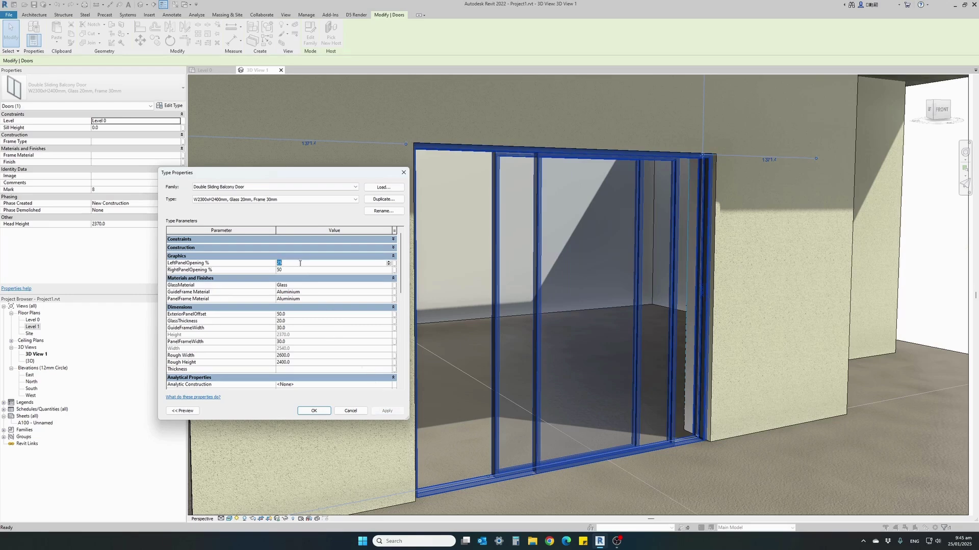
{"action": "left_click", "coordinate": [298, 270]}
{"action": "type", "text": "100"}
{"action": "left_click", "coordinate": [387, 411]}
{"action": "left_click", "coordinate": [295, 264]}
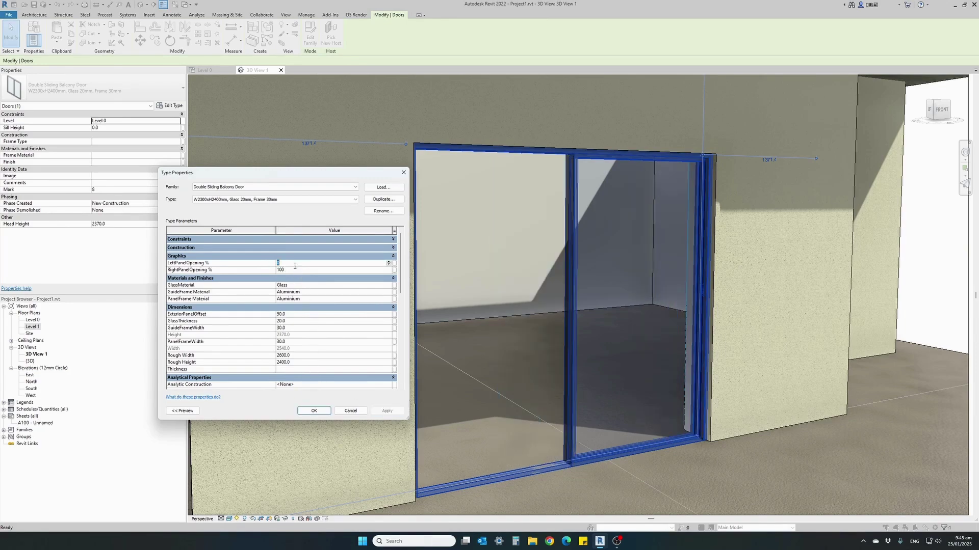
{"action": "type", "text": "100"}
{"action": "left_click", "coordinate": [295, 269]}
{"action": "type", "text": "0"}
{"action": "left_click", "coordinate": [387, 410]}
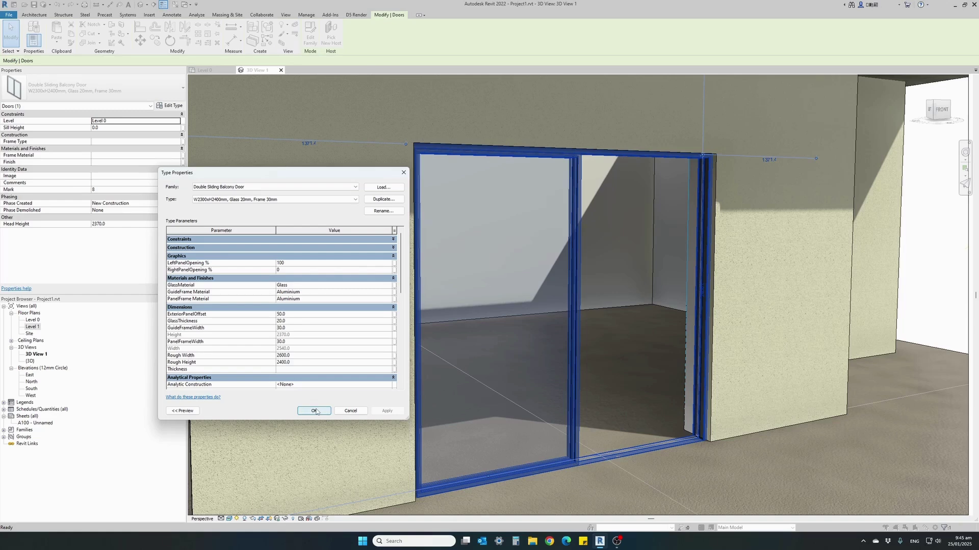
{"action": "left_click", "coordinate": [298, 271]}
{"action": "left_click", "coordinate": [322, 263]}
- Set LeftPanelOpening to 25%, apply it and close Type Properties
{"action": "type", "text": "25"}
{"action": "left_click", "coordinate": [387, 411]}
{"action": "left_click", "coordinate": [315, 411]}
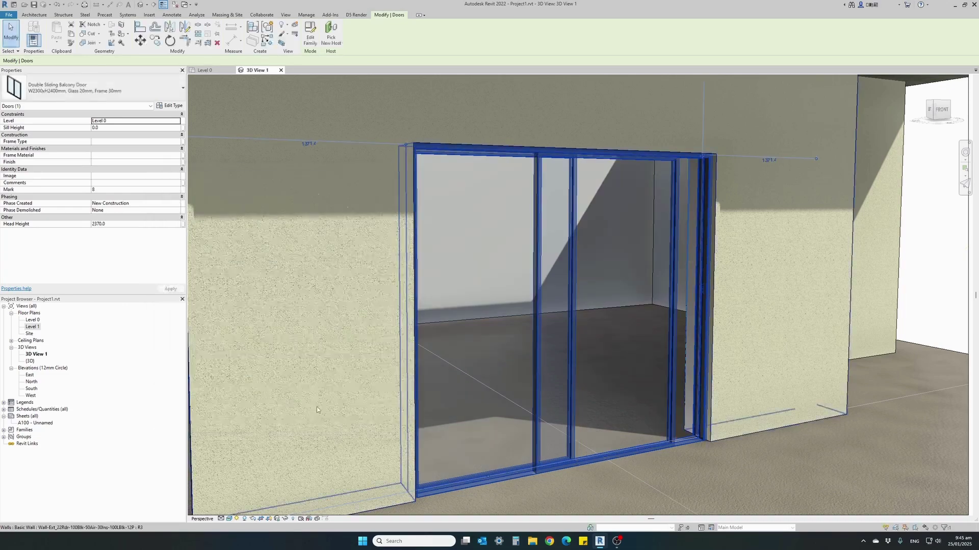
- Reselect the door, reopen Type Properties and collapse Constraints, Construction and Graphics
{"action": "left_click", "coordinate": [950, 236]}
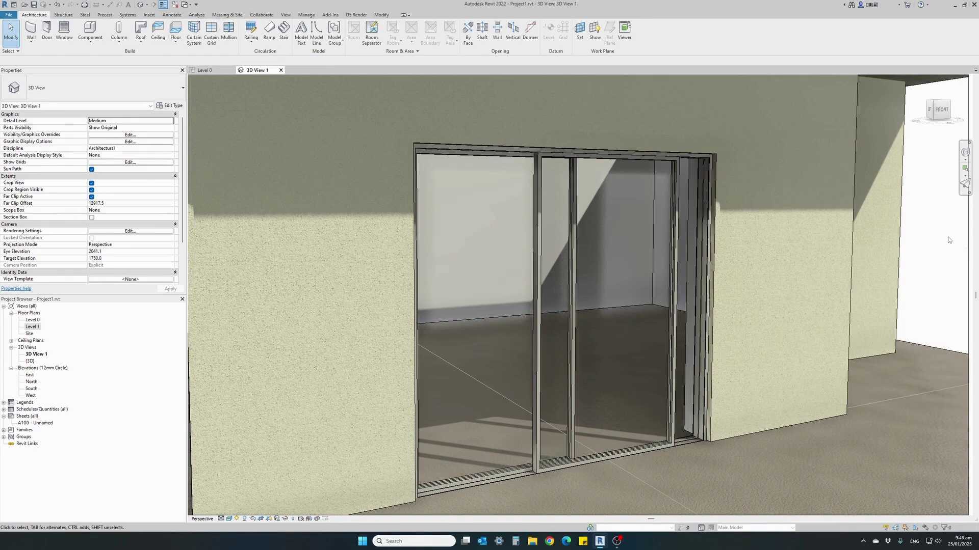
{"action": "left_click", "coordinate": [545, 208]}
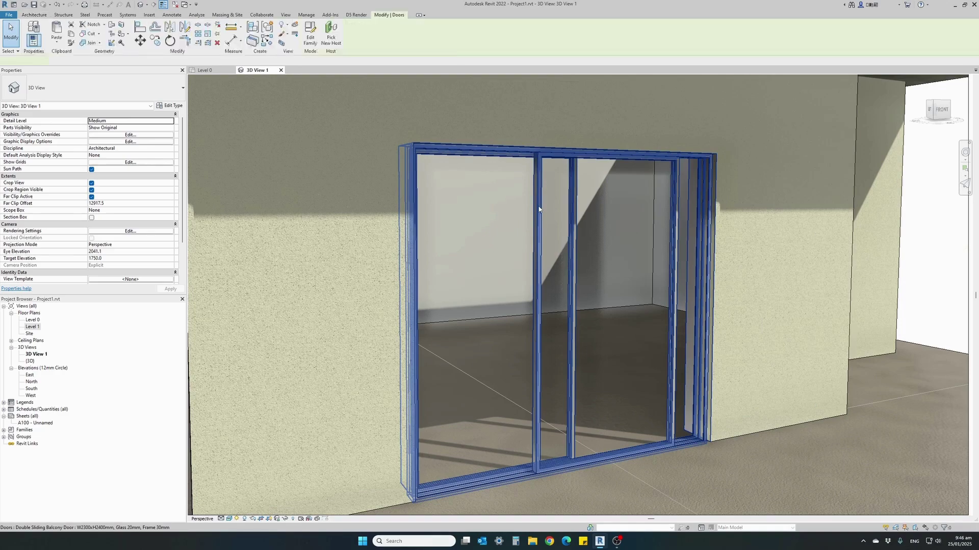
{"action": "left_click", "coordinate": [173, 106]}
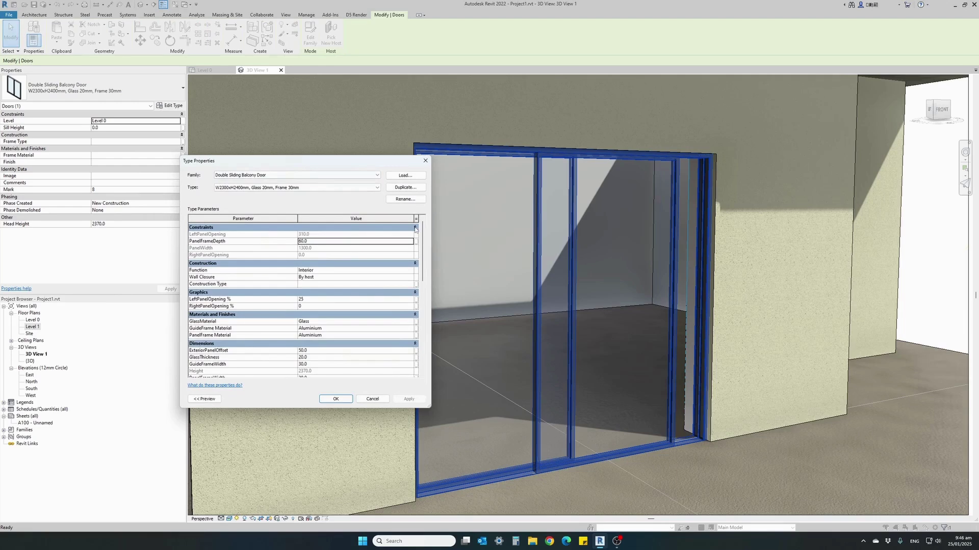
{"action": "left_click", "coordinate": [414, 228]}
{"action": "left_click", "coordinate": [415, 236]}
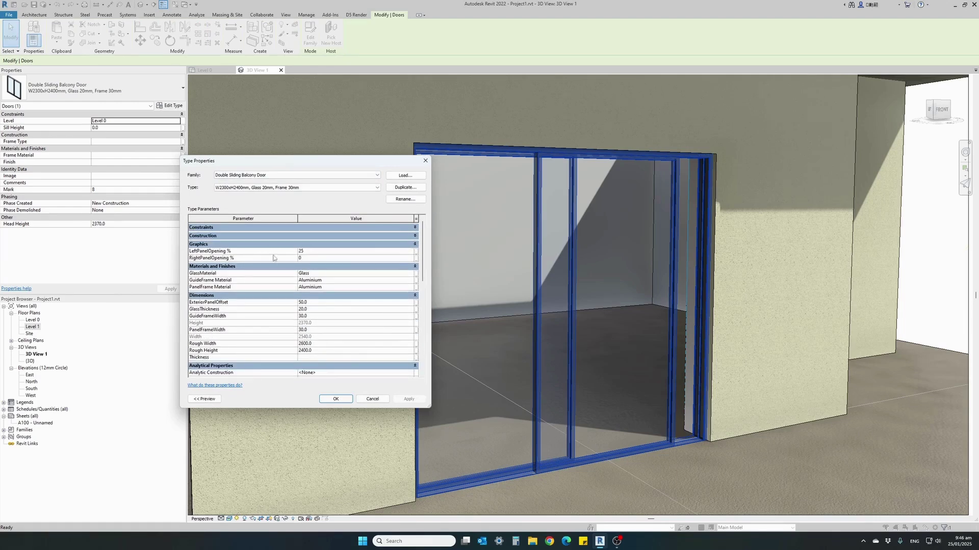
{"action": "left_click", "coordinate": [414, 244]}
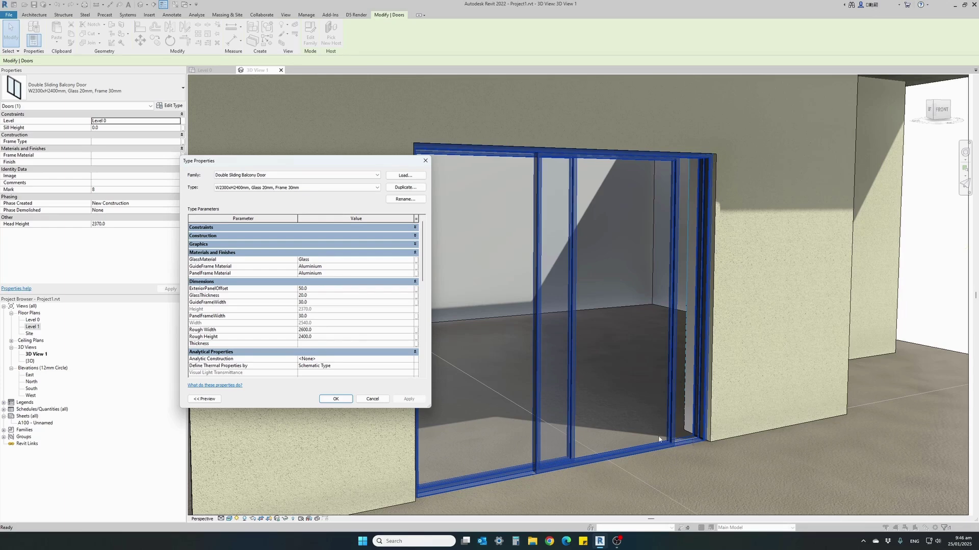
- Try a Rough Width of 3000 and a Rough Height of 2600, applying each
{"action": "left_click", "coordinate": [415, 254]}
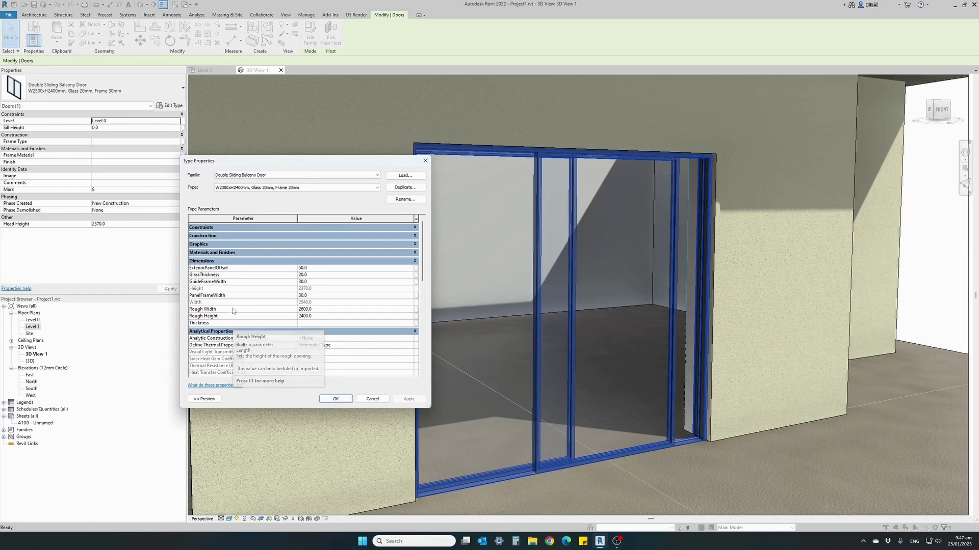
{"action": "left_click", "coordinate": [324, 309]}
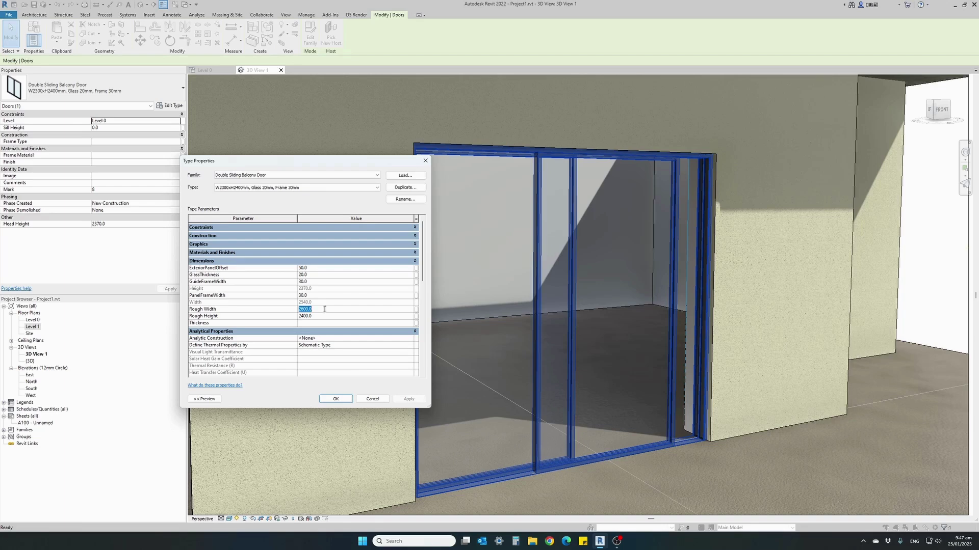
{"action": "type", "text": "3000"}
{"action": "left_click", "coordinate": [409, 399]}
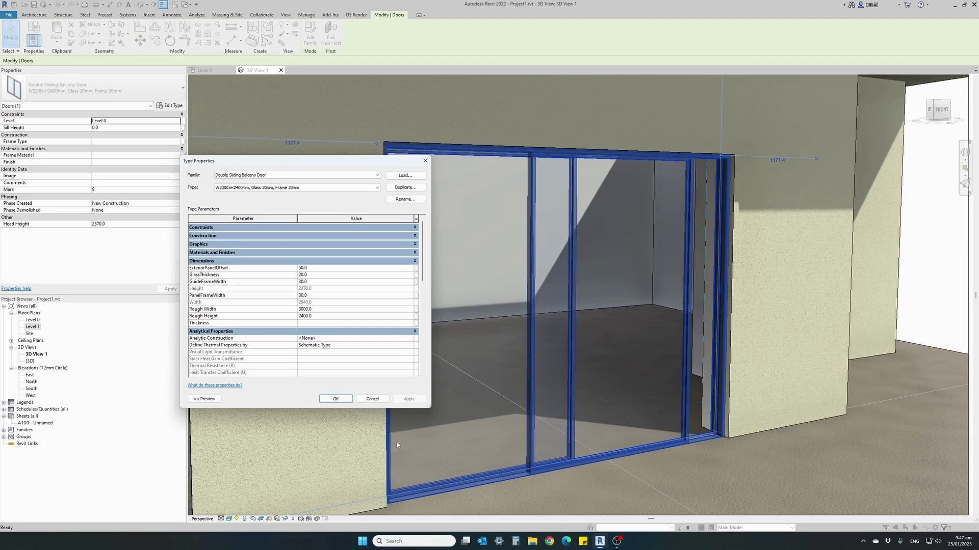
{"action": "left_click", "coordinate": [322, 315]}
{"action": "type", "text": "2600"}
{"action": "left_click", "coordinate": [409, 399]}
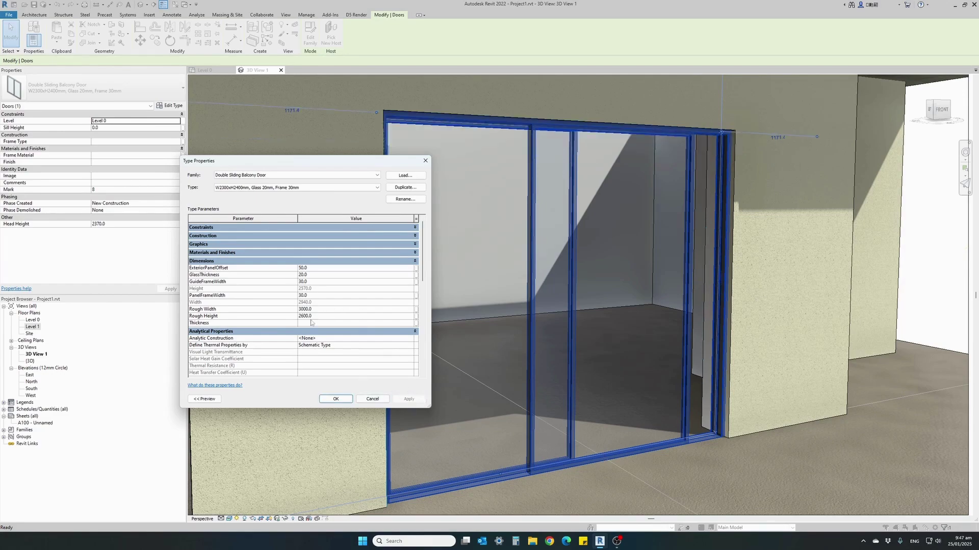
- Set Rough Width to 2600 and Rough Height to 2400, then apply
{"action": "left_click", "coordinate": [325, 309]}
{"action": "type", "text": "2600"}
{"action": "left_click", "coordinate": [329, 317]}
{"action": "type", "text": "2400"}
{"action": "left_click", "coordinate": [408, 399]}
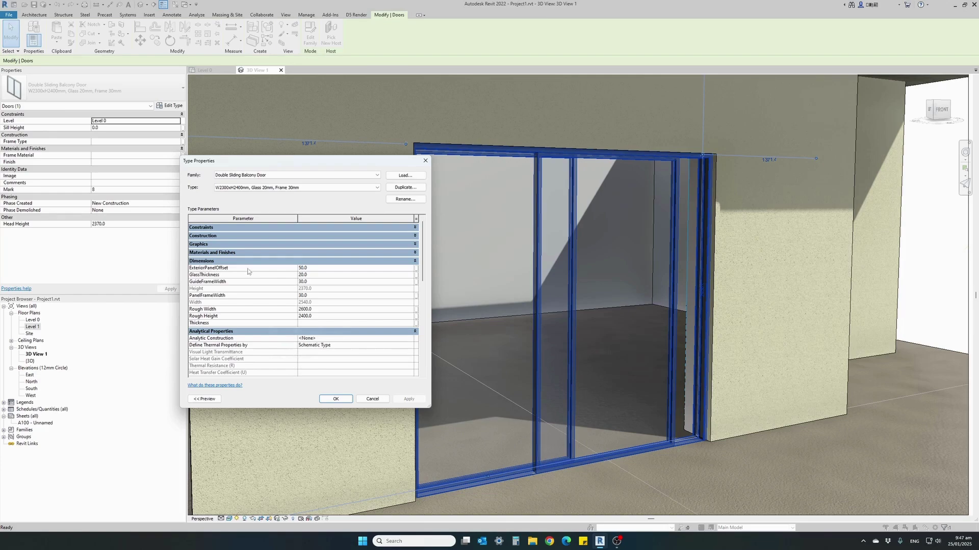
- Set ExteriorPanelOffset to 100 and GlassThickness to 16 after trying 40
{"action": "left_click", "coordinate": [312, 268]}
{"action": "type", "text": "100"}
{"action": "left_click", "coordinate": [416, 400]}
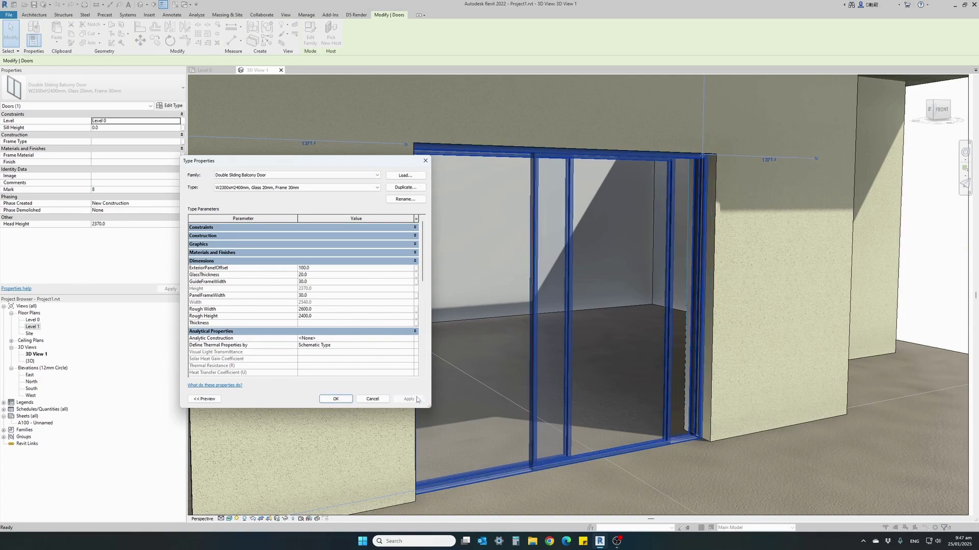
{"action": "left_click", "coordinate": [330, 276]}
{"action": "type", "text": "40"}
{"action": "left_click", "coordinate": [409, 399]}
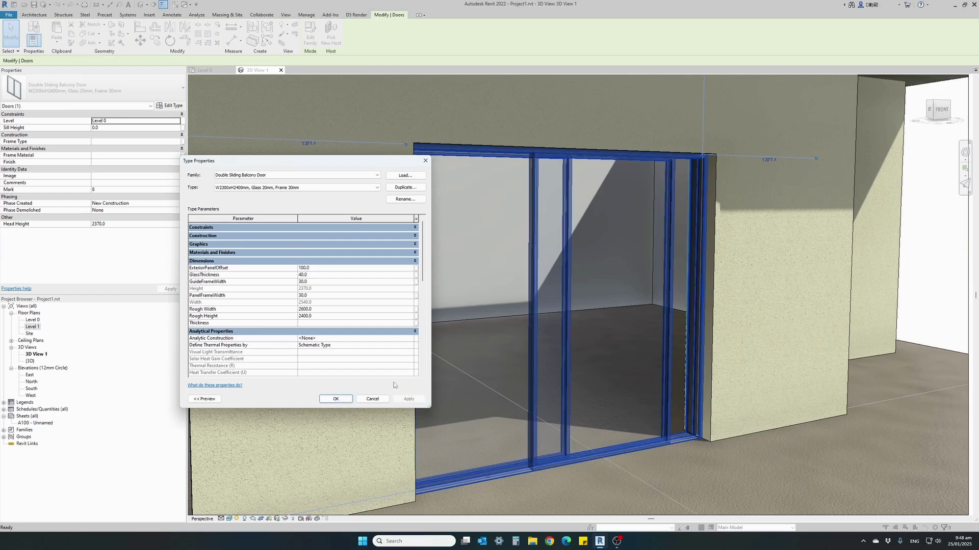
{"action": "left_click", "coordinate": [327, 275]}
{"action": "type", "text": "16"}
{"action": "key", "text": "Return"}
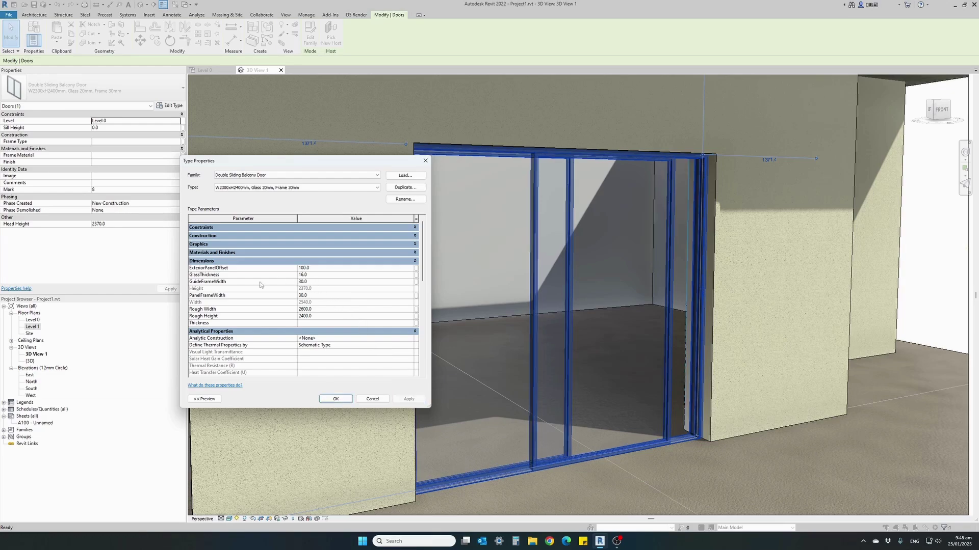
- Set GuideFrameWidth to 50, and return PanelFrameWidth to 30 after trying 50
{"action": "left_click", "coordinate": [321, 282]}
{"action": "type", "text": "50"}
{"action": "left_click", "coordinate": [422, 401]}
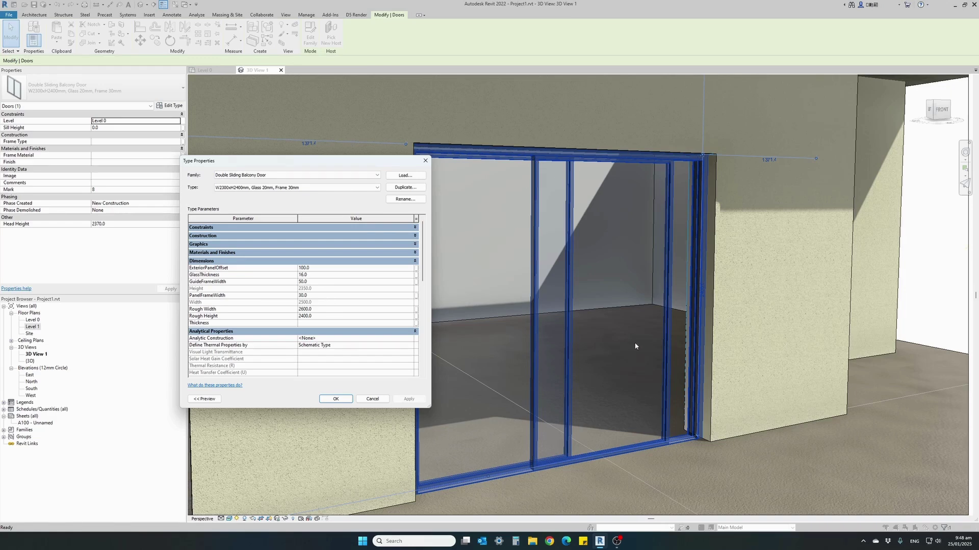
{"action": "left_click", "coordinate": [322, 296]}
{"action": "type", "text": "50"}
{"action": "key", "text": "Return"}
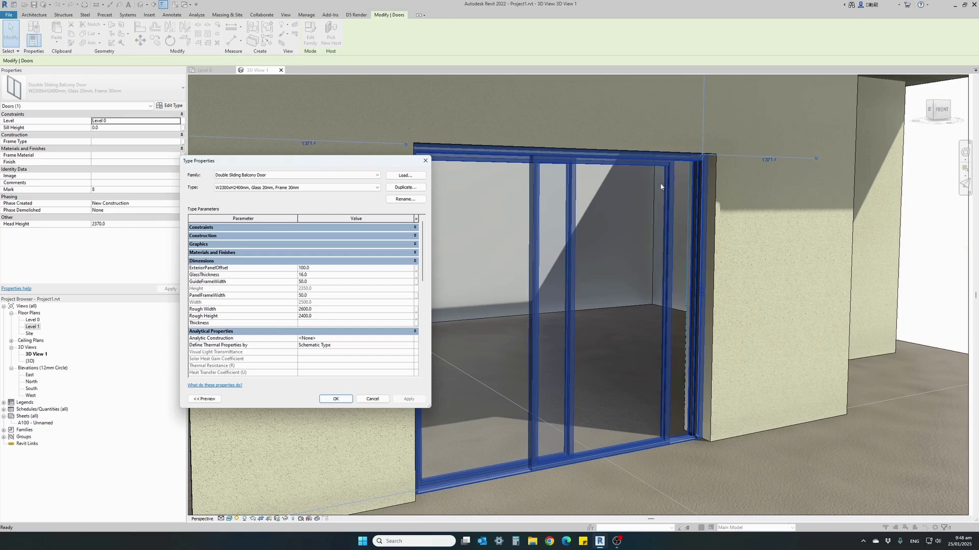
{"action": "left_click", "coordinate": [326, 297]}
{"action": "type", "text": "30"}
{"action": "left_click", "coordinate": [408, 401]}
{"action": "scroll", "coordinate": [341, 314], "scroll_direction": "down", "scroll_amount": 1}
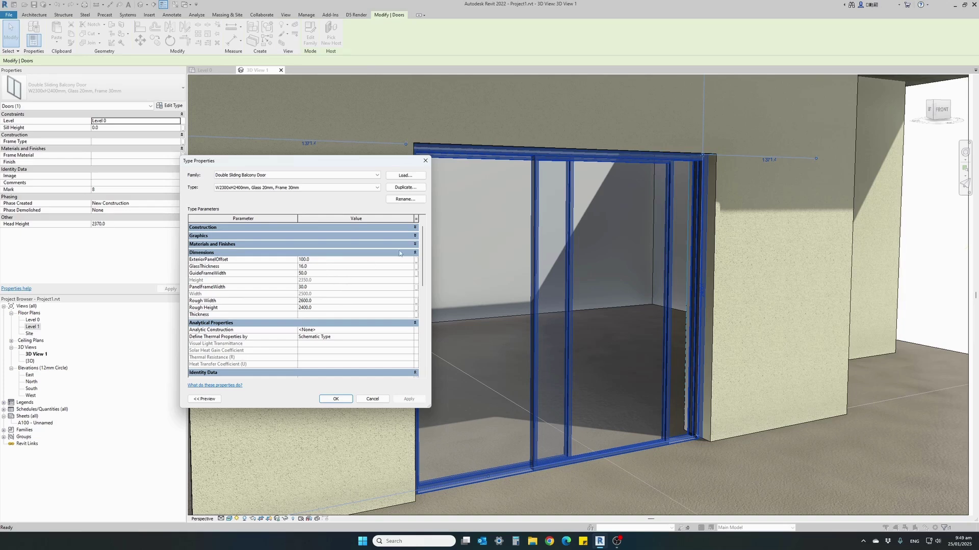
- Expand the material and panel opening percentage groups to review them, then confirm with OK
{"action": "left_click", "coordinate": [415, 245]}
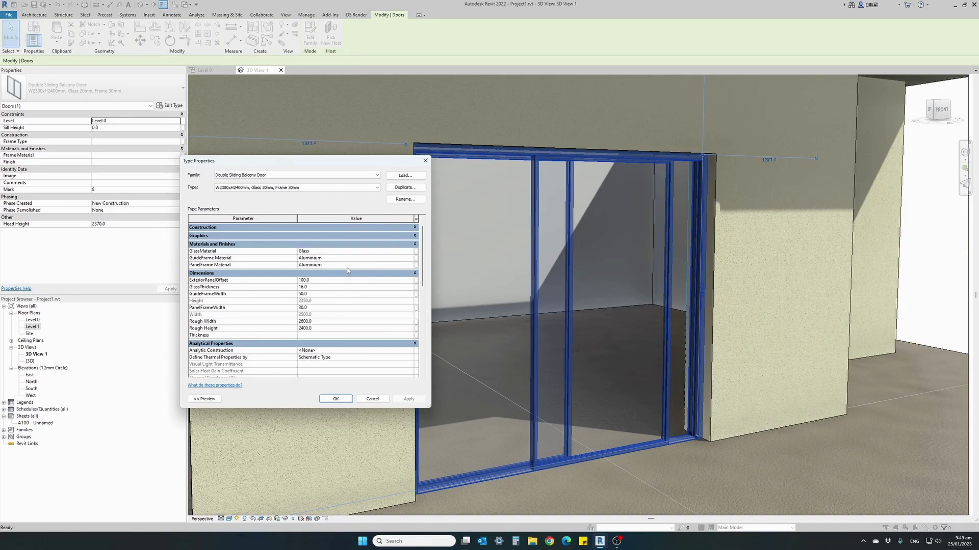
{"action": "left_click", "coordinate": [415, 236]}
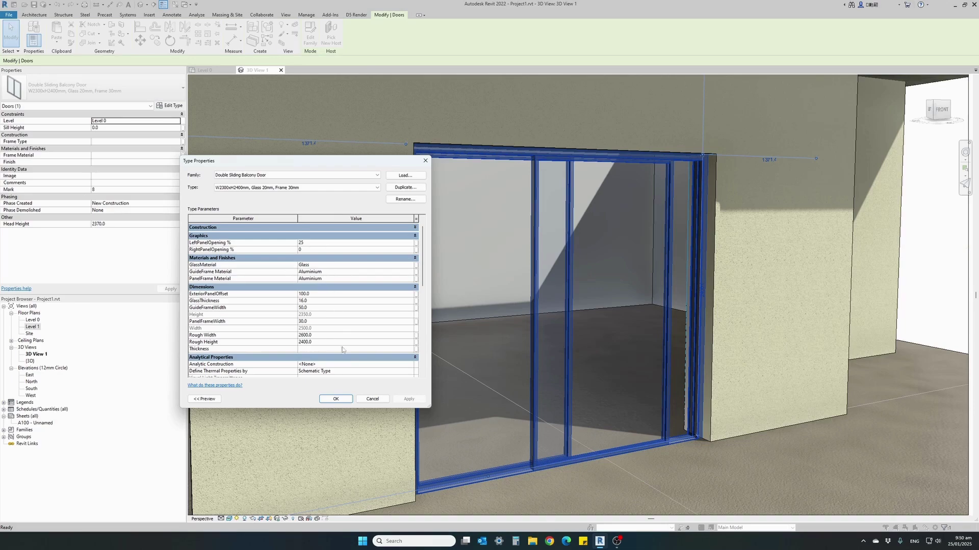
{"action": "left_click", "coordinate": [335, 399]}
- Delete the double sliding door on Level 0 and place a 3 Panel-Middle Sliding Balcony Door W3300xH2400mm in the wall
{"action": "left_click", "coordinate": [204, 70]}
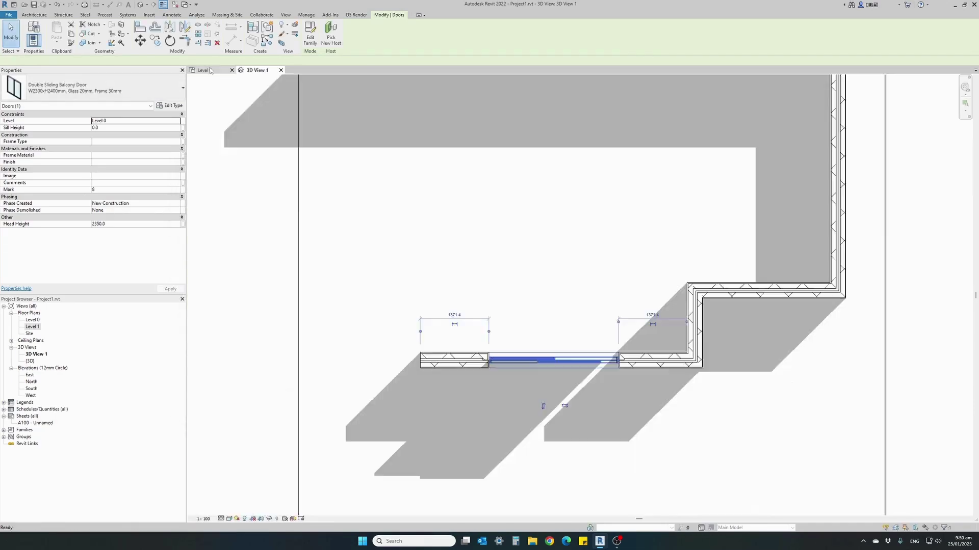
{"action": "key", "text": "Delete"}
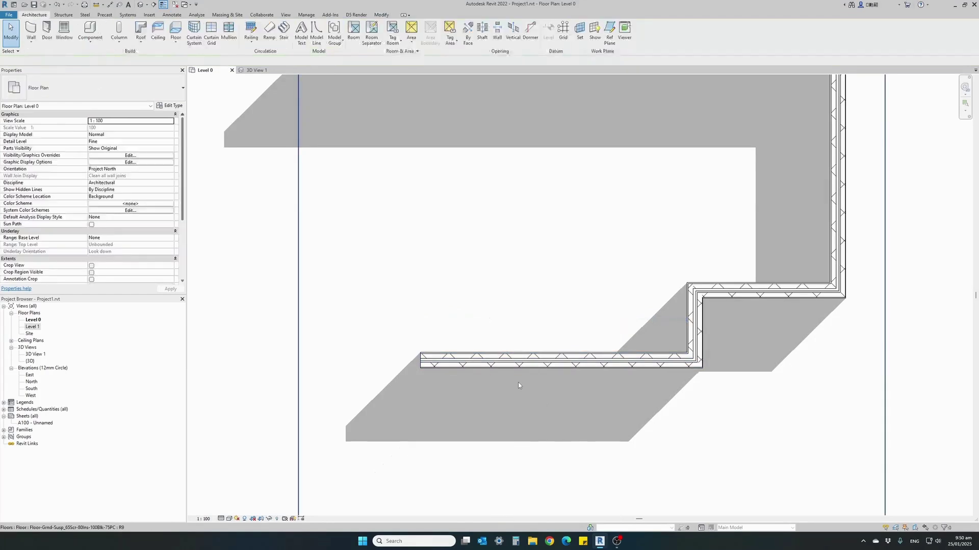
{"action": "left_click", "coordinate": [47, 32]}
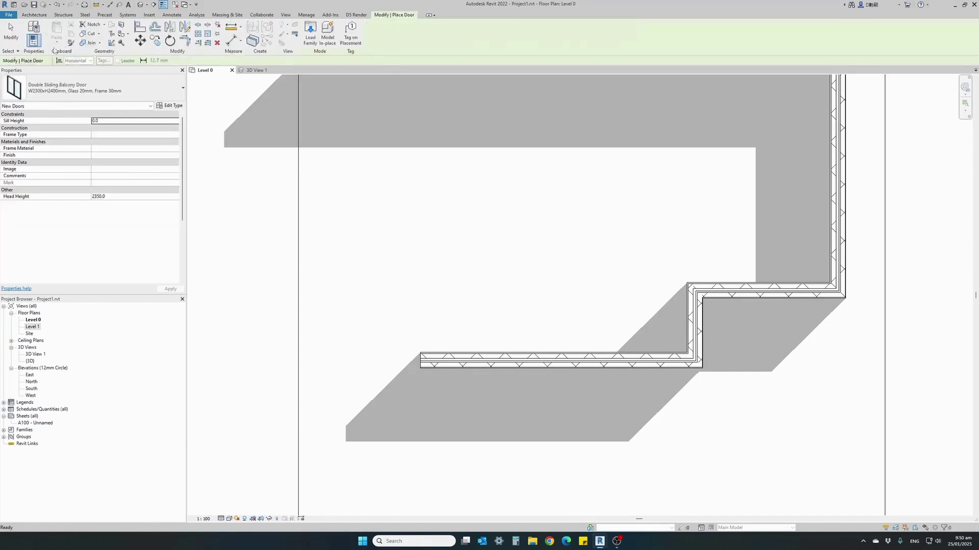
{"action": "left_click", "coordinate": [79, 90]}
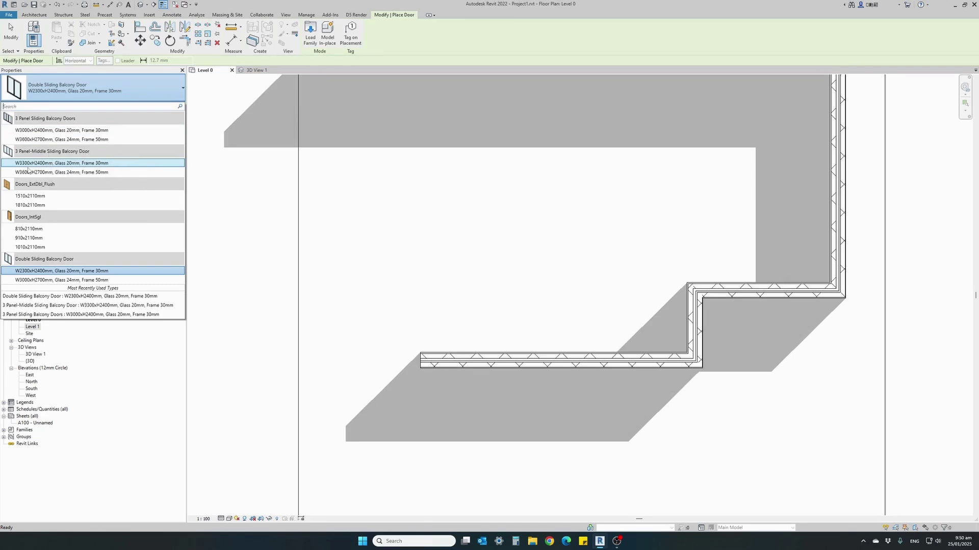
{"action": "mouse_move", "coordinate": [38, 165]}
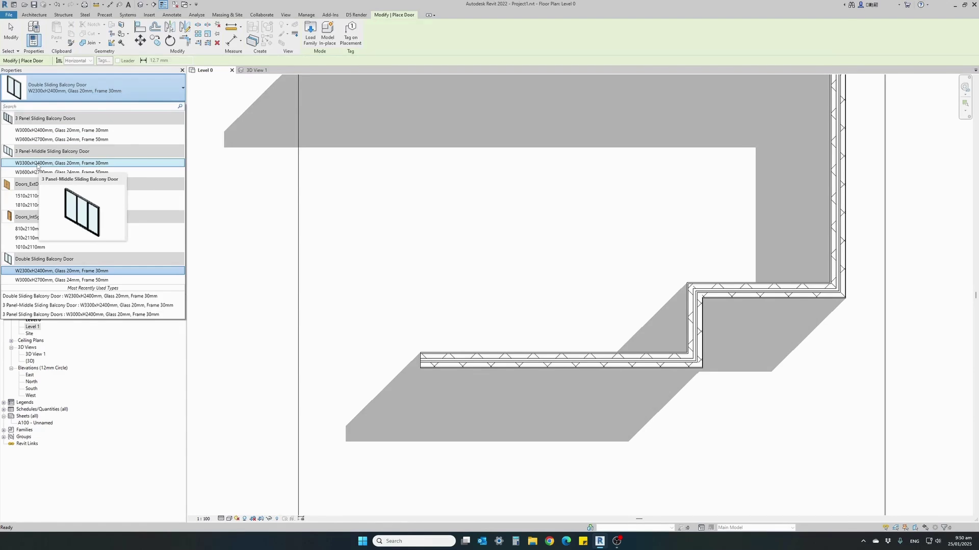
{"action": "left_click", "coordinate": [38, 163]}
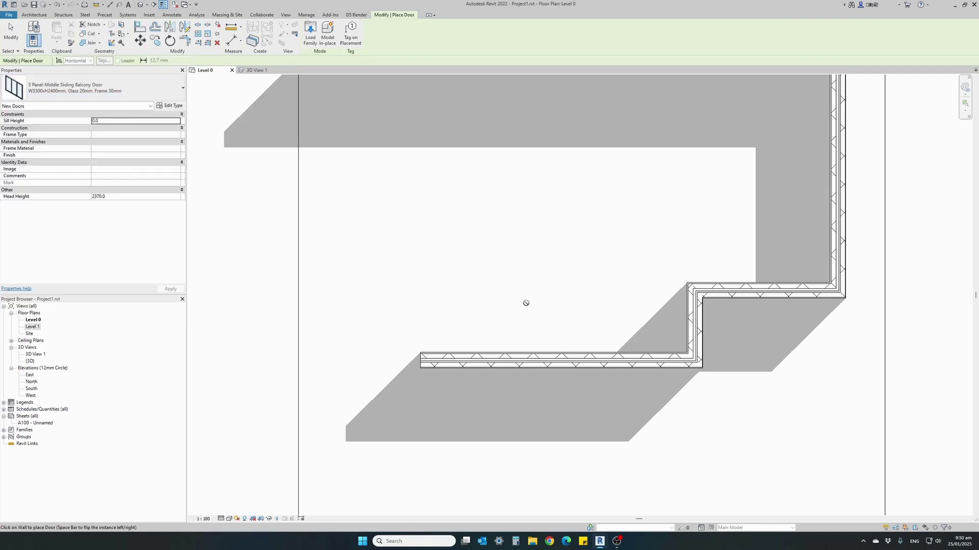
{"action": "left_click", "coordinate": [554, 367]}
- In 3D, select the new 3-panel door and show its type properties with Constraints and Construction collapsed
{"action": "left_click", "coordinate": [258, 71]}
{"action": "key", "text": "Escape"}
{"action": "key", "text": "Escape"}
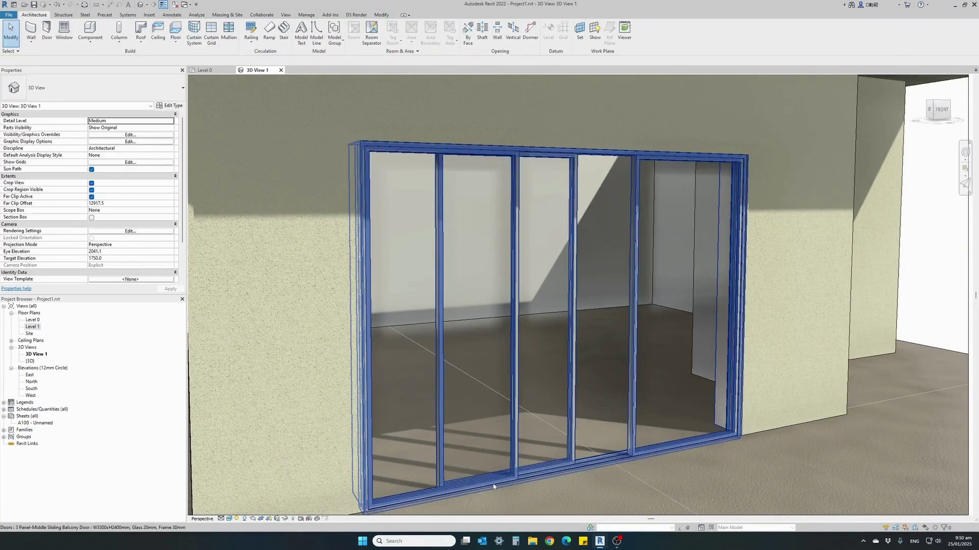
{"action": "left_click", "coordinate": [636, 458]}
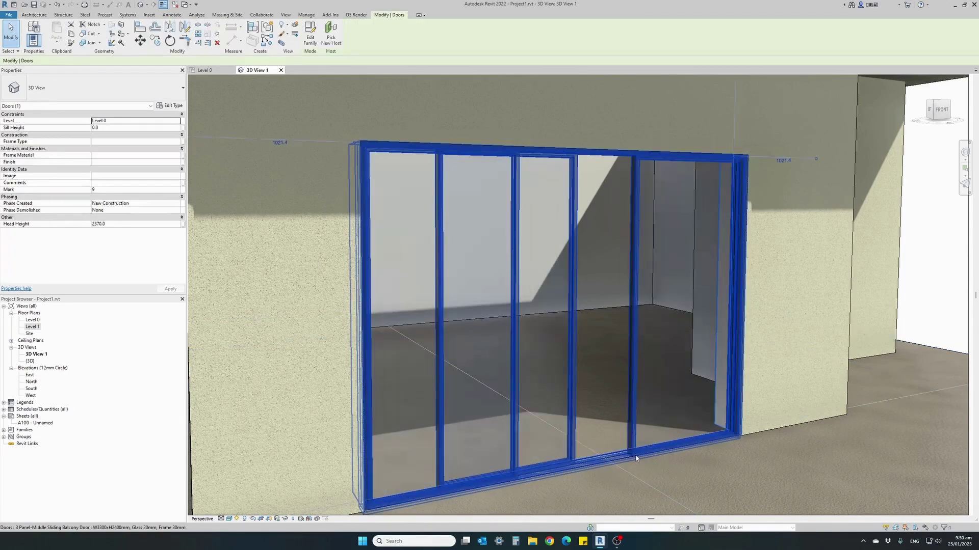
{"action": "left_click", "coordinate": [172, 106]}
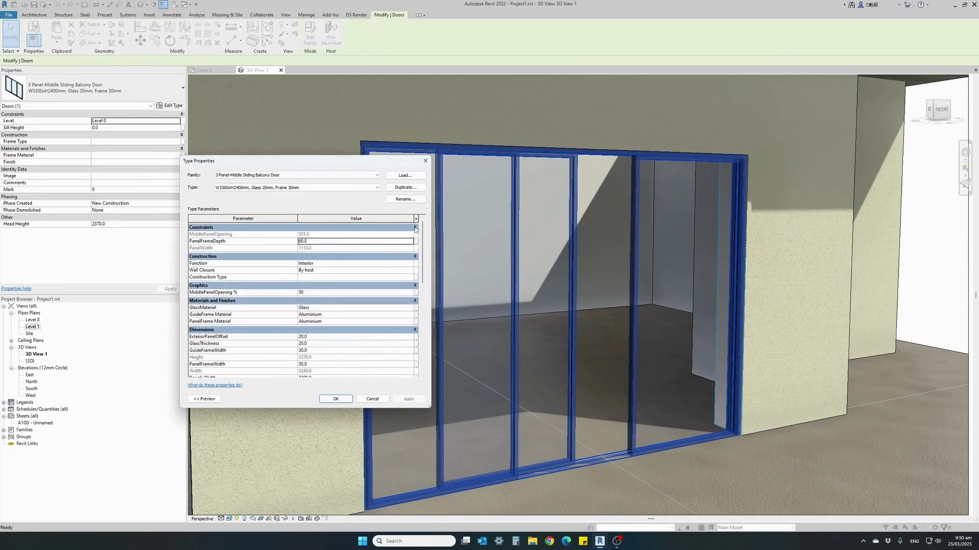
{"action": "left_click", "coordinate": [415, 228]}
{"action": "left_click", "coordinate": [414, 236]}
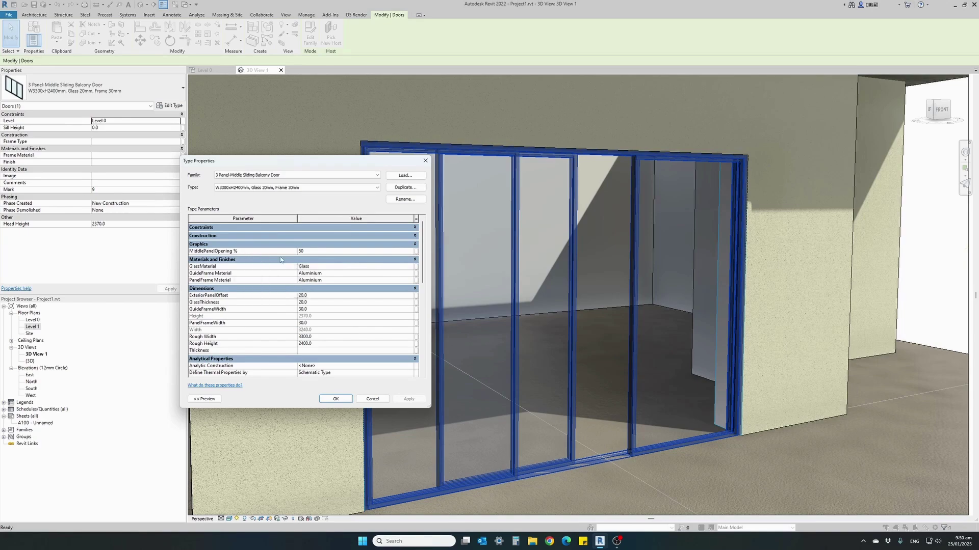
- Try MiddlePanelOpening % at 0 and then 100, applying each time
{"action": "left_click", "coordinate": [310, 251]}
{"action": "type", "text": "0"}
{"action": "left_click", "coordinate": [407, 399]}
{"action": "left_click", "coordinate": [309, 251]}
{"action": "type", "text": "100"}
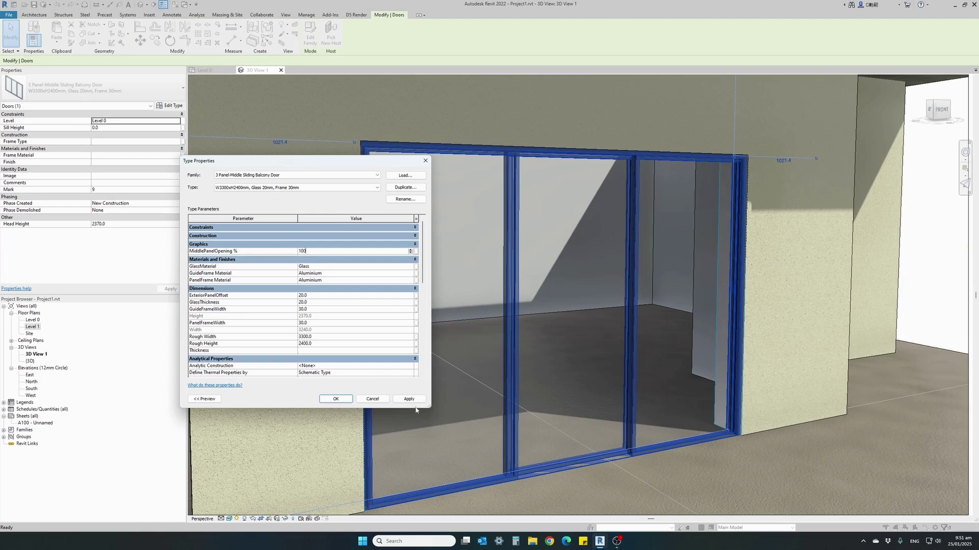
{"action": "left_click", "coordinate": [408, 399]}
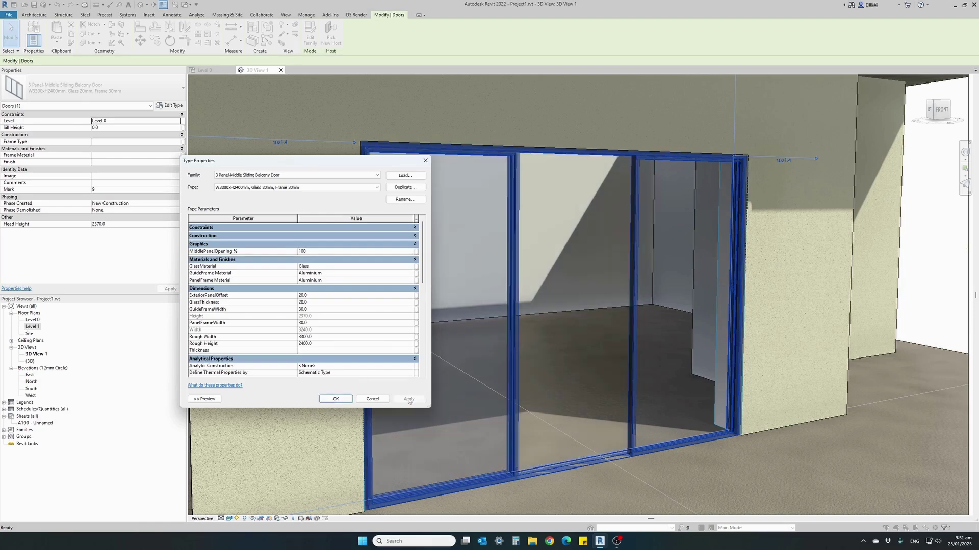
{"action": "left_click", "coordinate": [317, 252]}
- Apply MiddlePanelOpening 40% and set ExteriorPanelOffset to 50.0
{"action": "type", "text": "40"}
{"action": "left_click", "coordinate": [405, 399]}
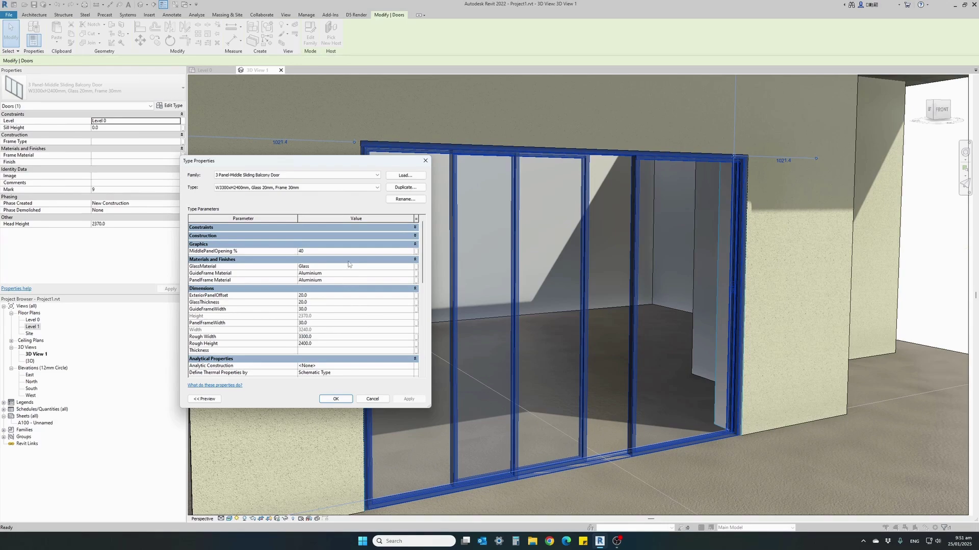
{"action": "left_click", "coordinate": [415, 260]}
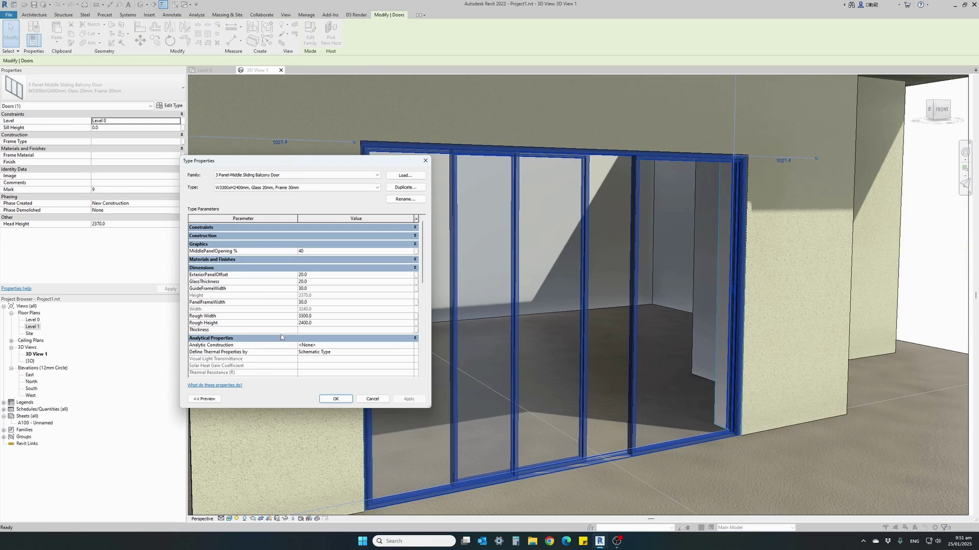
{"action": "left_click", "coordinate": [323, 274]}
{"action": "type", "text": "50.0"}
{"action": "left_click", "coordinate": [404, 399]}
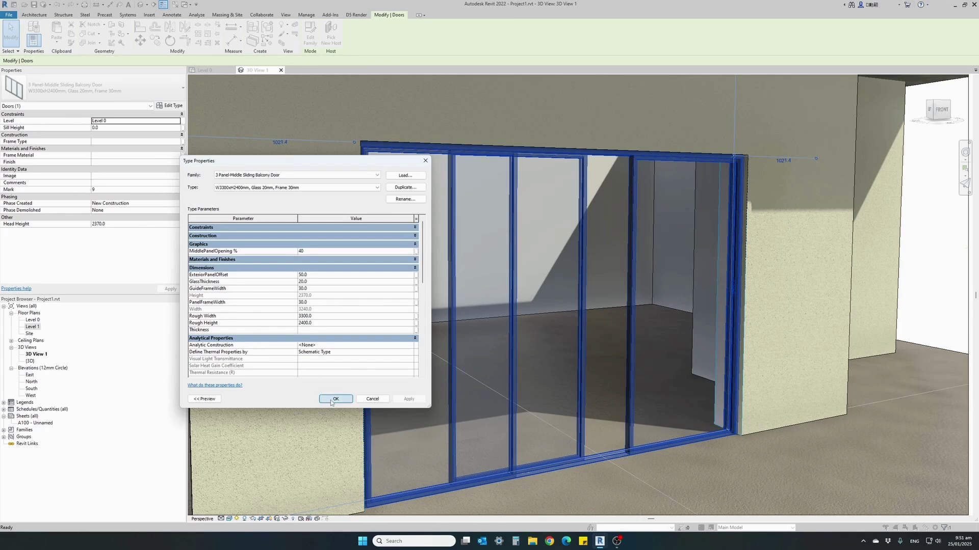
- Keep the type changes, flip the door's hand in the Level 0 plan, and return to 3D View 1
{"action": "left_click", "coordinate": [335, 399]}
{"action": "left_click", "coordinate": [204, 69]}
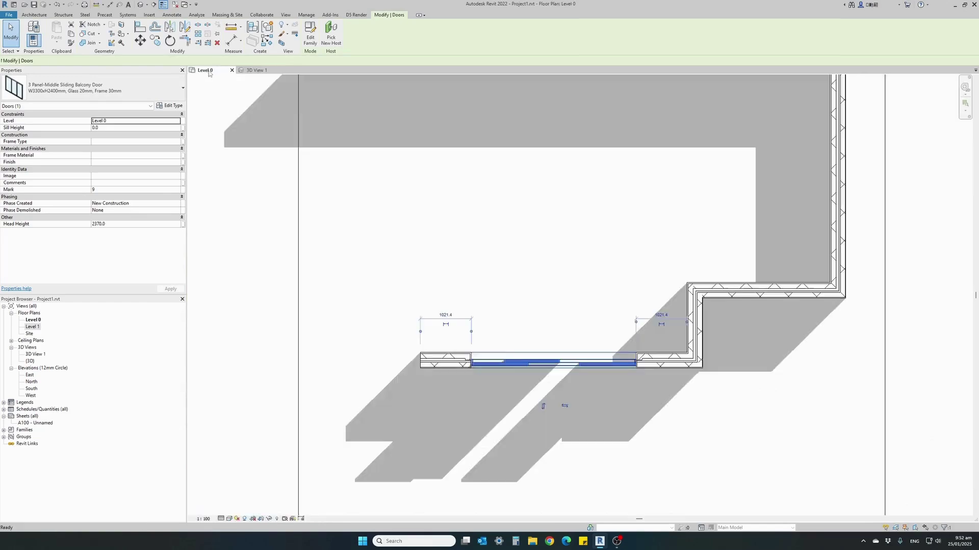
{"action": "left_click", "coordinate": [565, 407]}
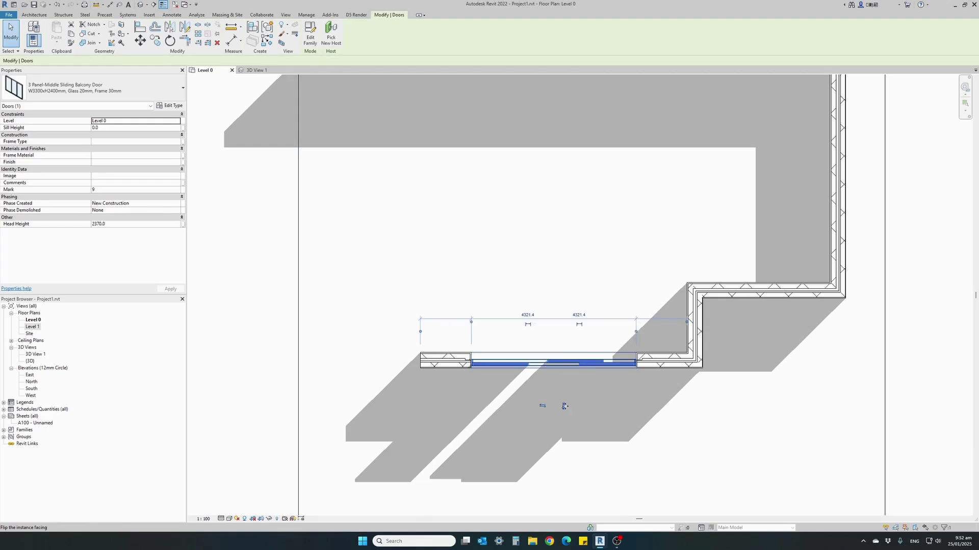
{"action": "left_click", "coordinate": [257, 71]}
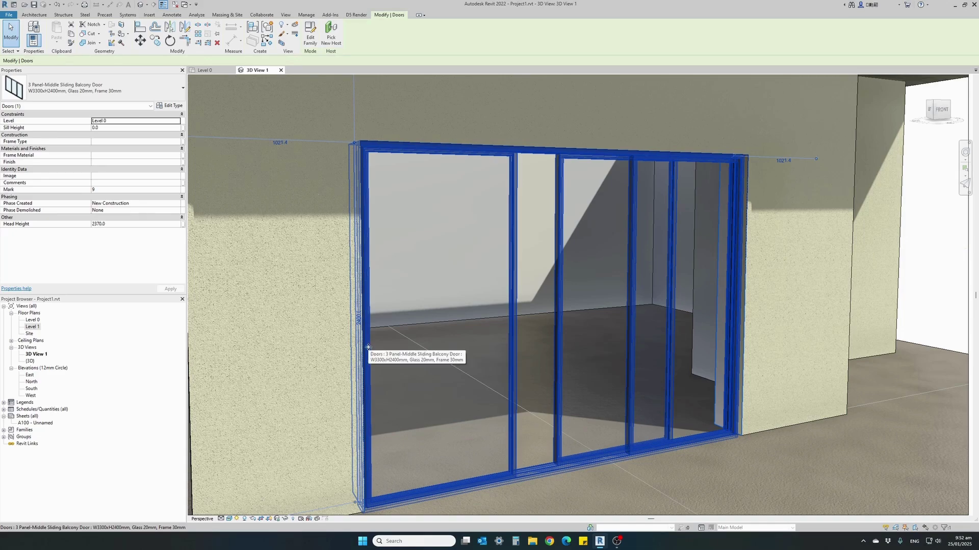
- Swap the door to 3 Panel Sliding Balcony Doors W3000xH2400mm, Glass 20mm, Frame 30mm, then deselect it
{"action": "left_click", "coordinate": [153, 86]}
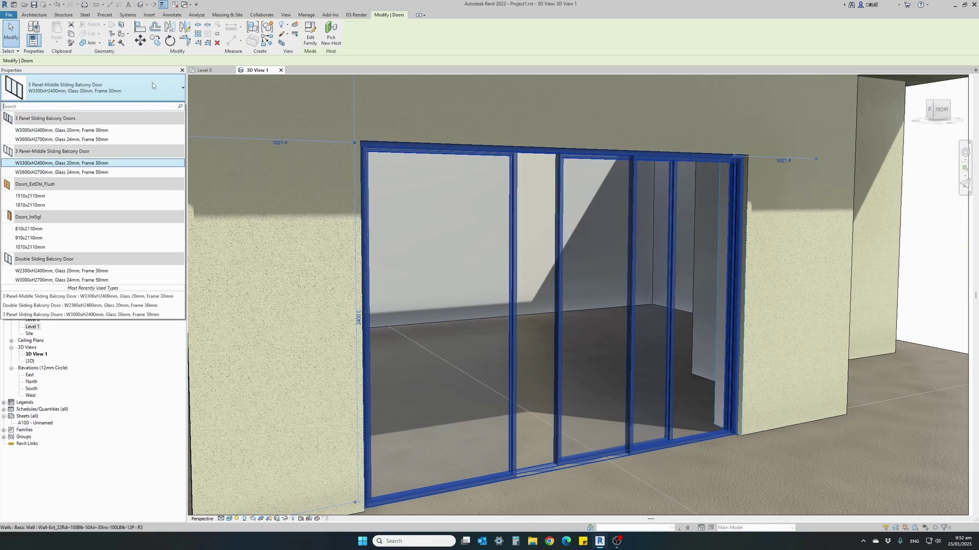
{"action": "mouse_move", "coordinate": [110, 133]}
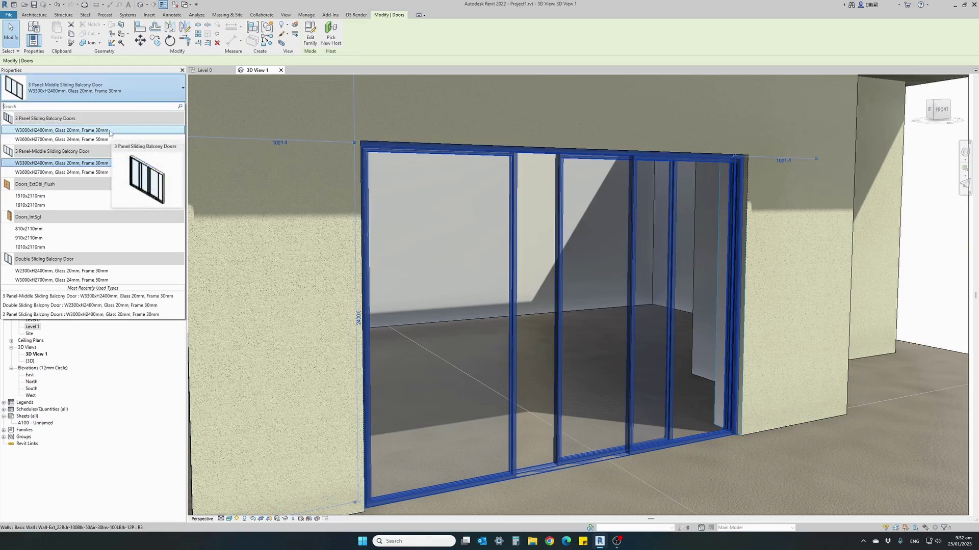
{"action": "left_click", "coordinate": [111, 131]}
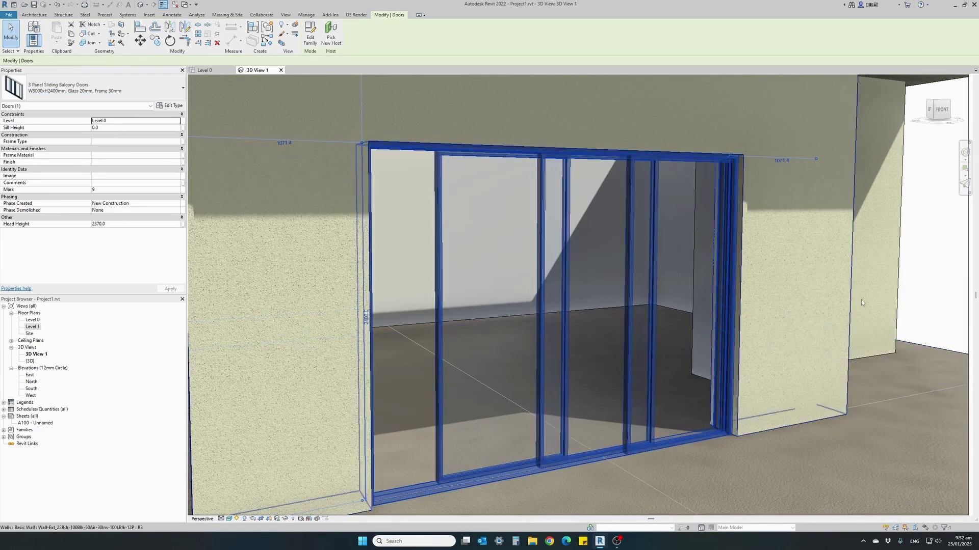
{"action": "key", "text": "Escape"}
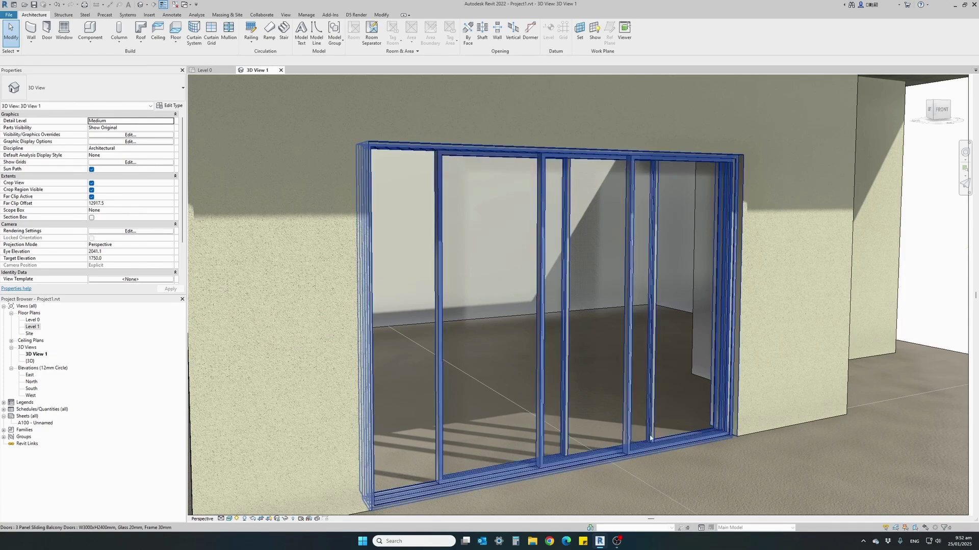
- Bring up the sliding door's type properties, moved aside with Constraints and Construction collapsed
{"action": "left_click", "coordinate": [539, 194]}
{"action": "left_click", "coordinate": [169, 105]}
{"action": "left_click_drag", "start_coordinate": [293, 158], "coordinate": [235, 157]}
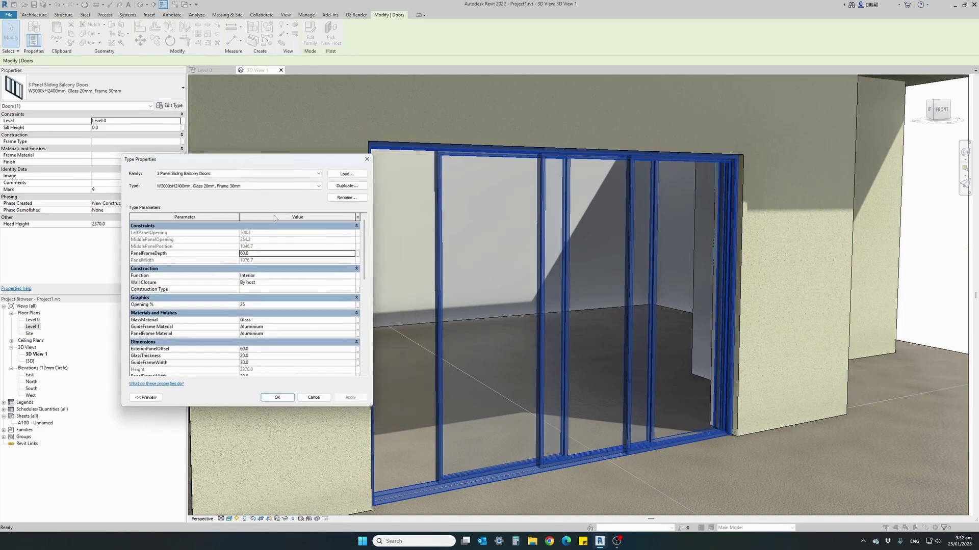
{"action": "left_click", "coordinate": [356, 226]}
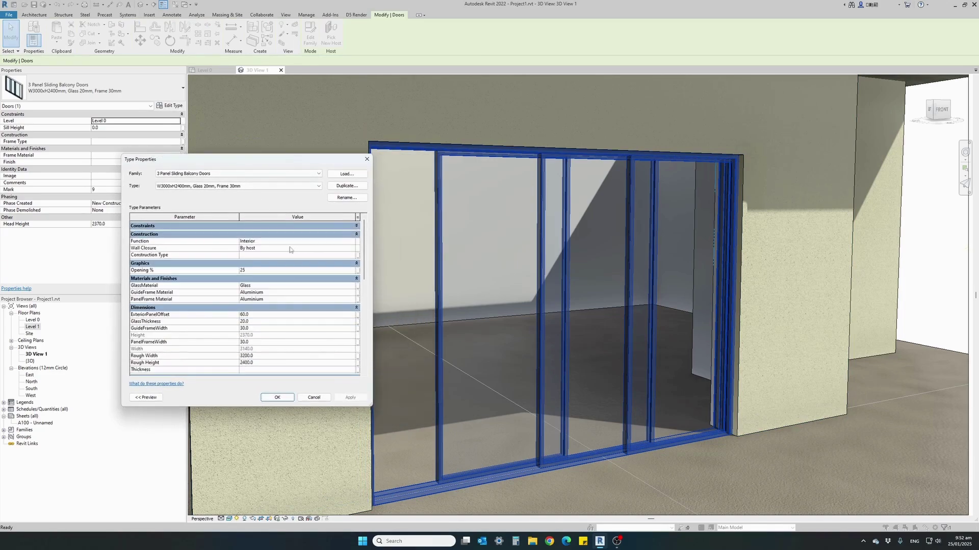
{"action": "left_click", "coordinate": [357, 234]}
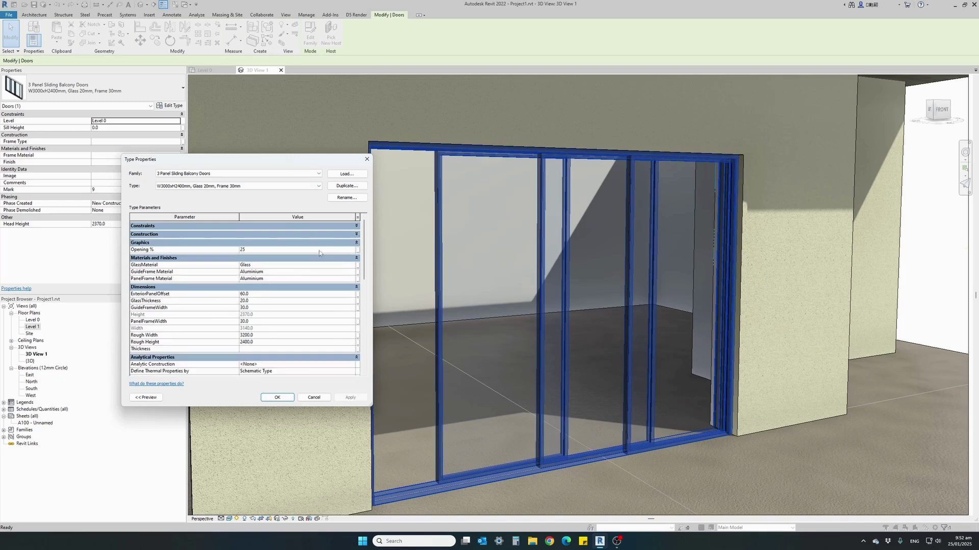
- Try Opening % at 50, then set it to 100 and confirm with OK
{"action": "left_click", "coordinate": [272, 253]}
{"action": "type", "text": "50"}
{"action": "left_click", "coordinate": [350, 397]}
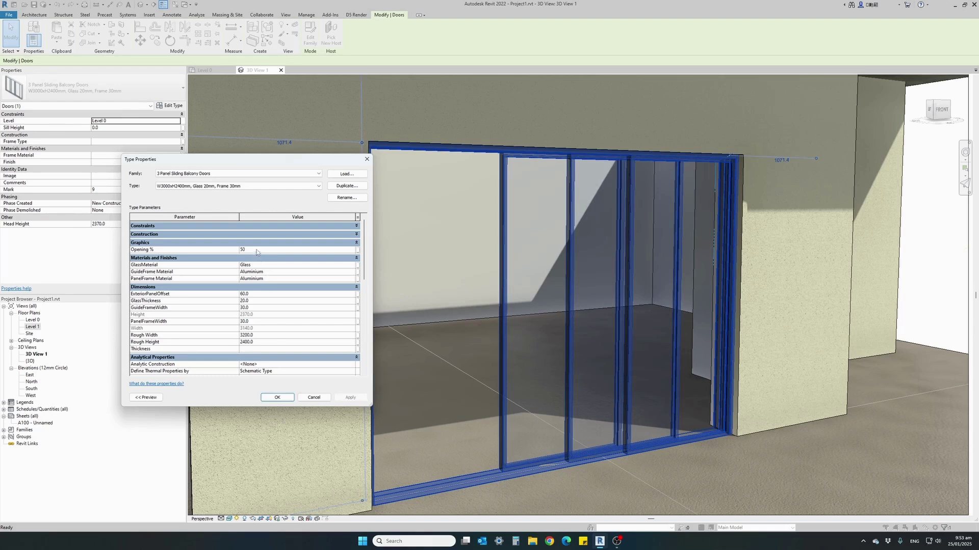
{"action": "left_click", "coordinate": [257, 249]}
{"action": "type", "text": "100"}
{"action": "left_click", "coordinate": [345, 399]}
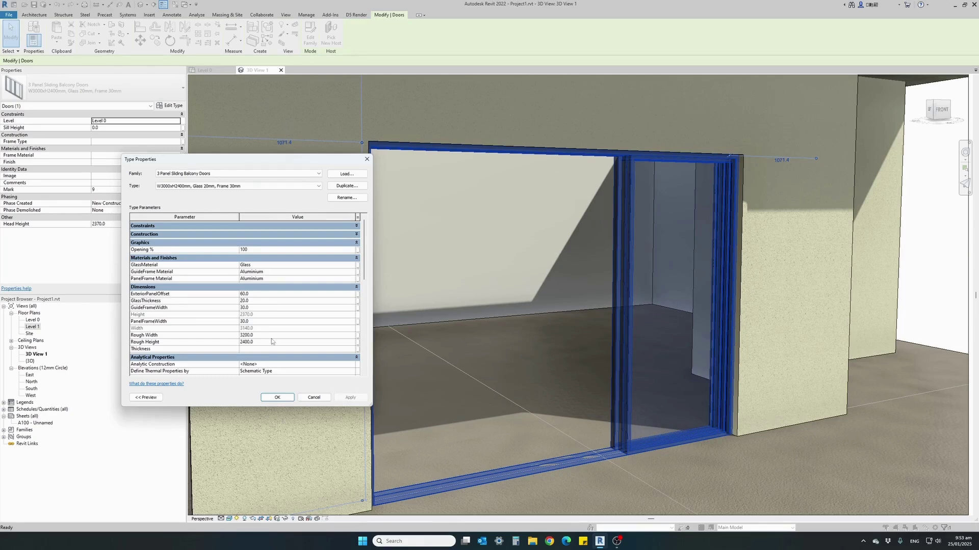
{"action": "left_click", "coordinate": [277, 397]}
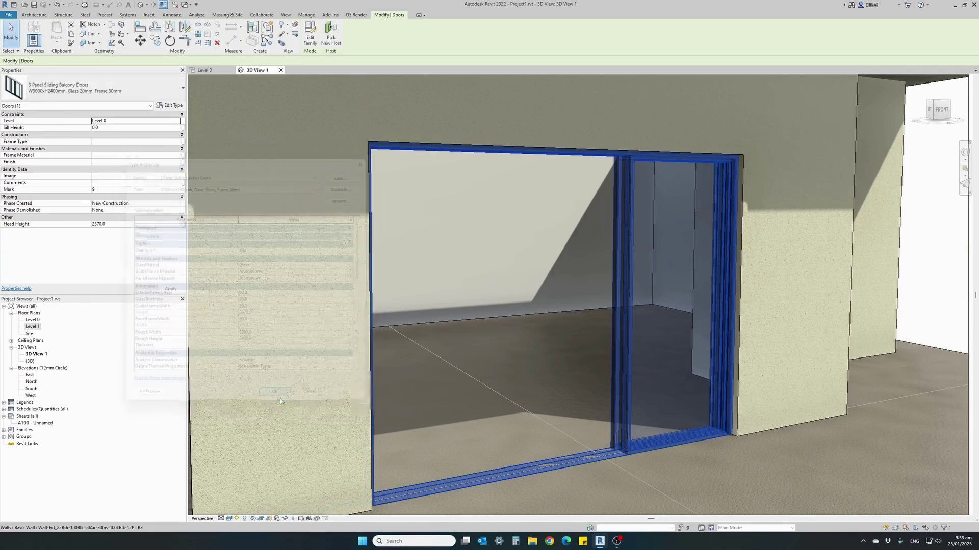
- Flip the door's sliding hand back in the Level 0 plan and return to 3D
{"action": "left_click", "coordinate": [210, 71]}
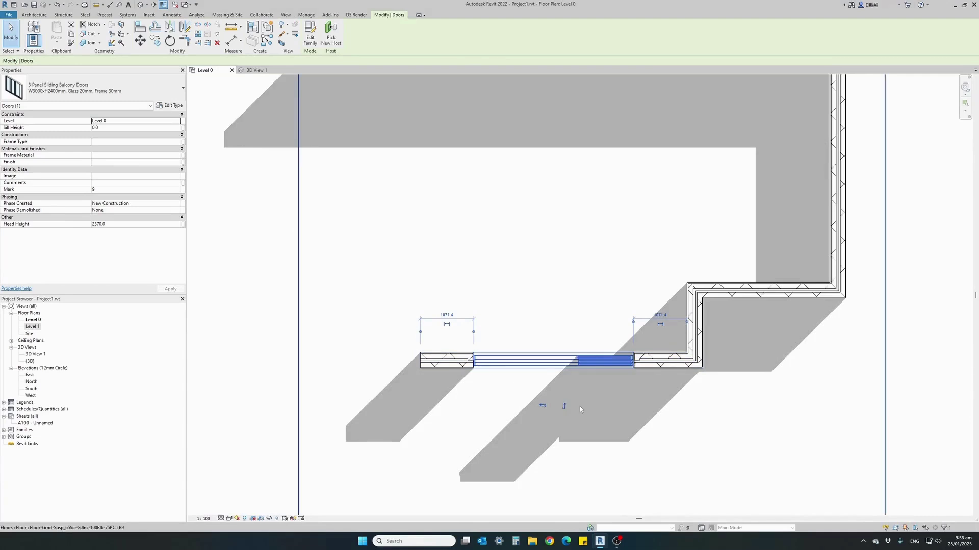
{"action": "left_click", "coordinate": [543, 407]}
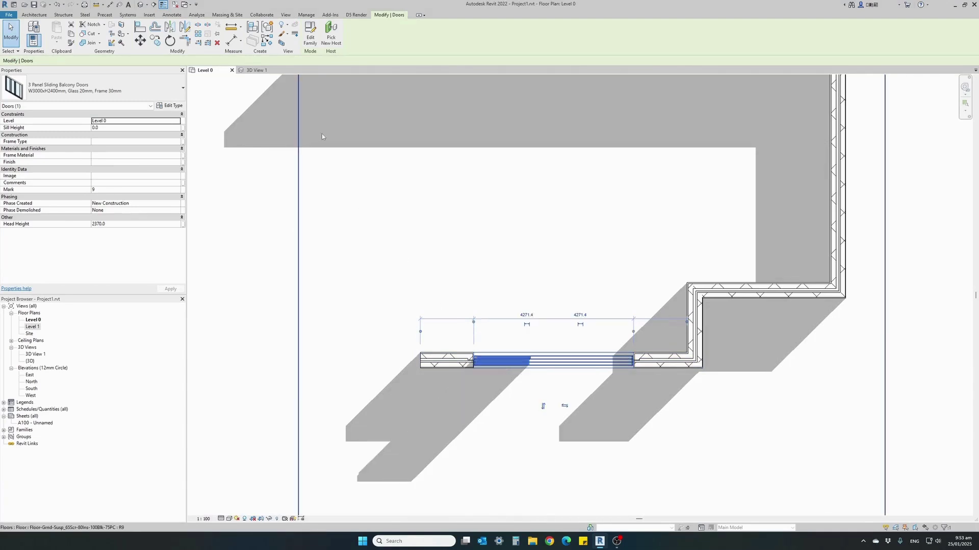
{"action": "left_click", "coordinate": [256, 70]}
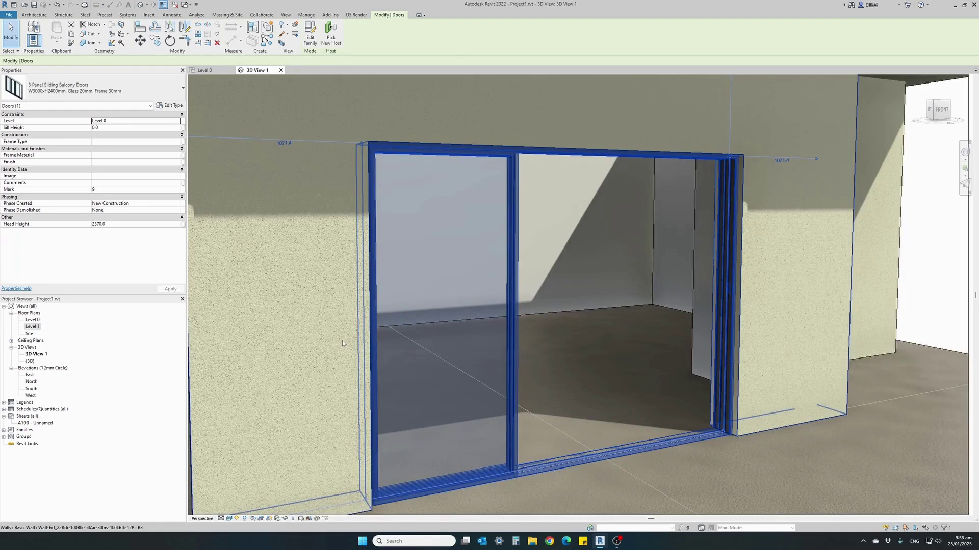
- Set the door type's Opening % to 0, then 20, and turn off Thin Lines
{"action": "left_click", "coordinate": [171, 105]}
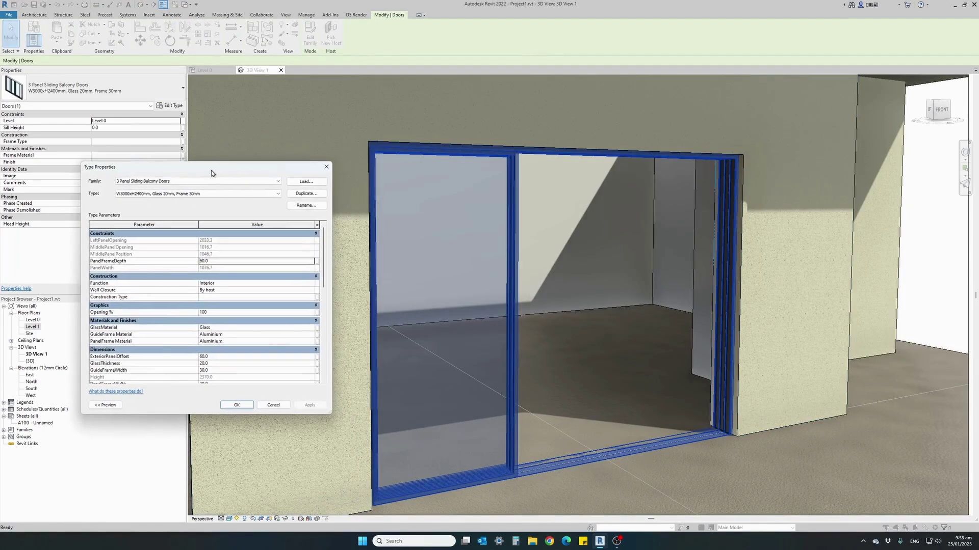
{"action": "left_click", "coordinate": [316, 277]}
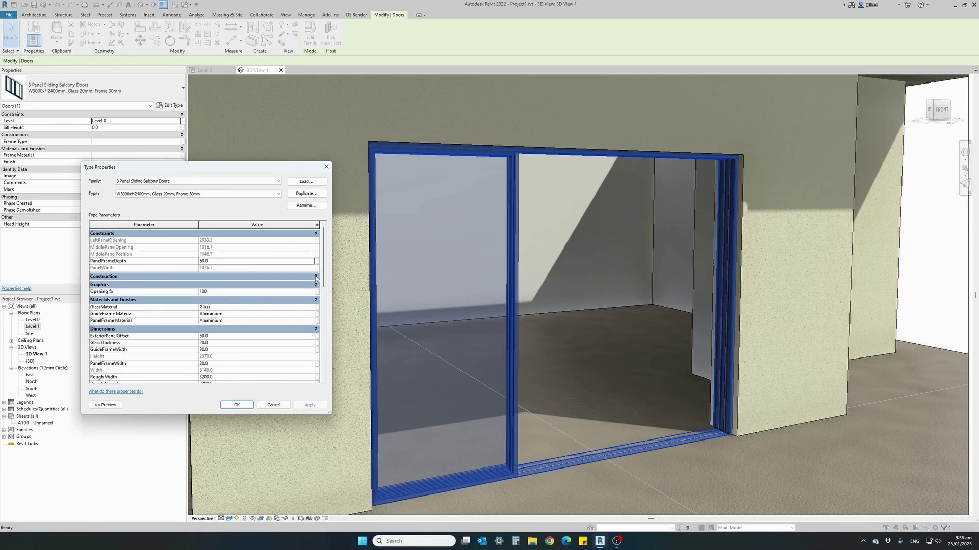
{"action": "left_click", "coordinate": [315, 233]}
{"action": "left_click", "coordinate": [220, 259]}
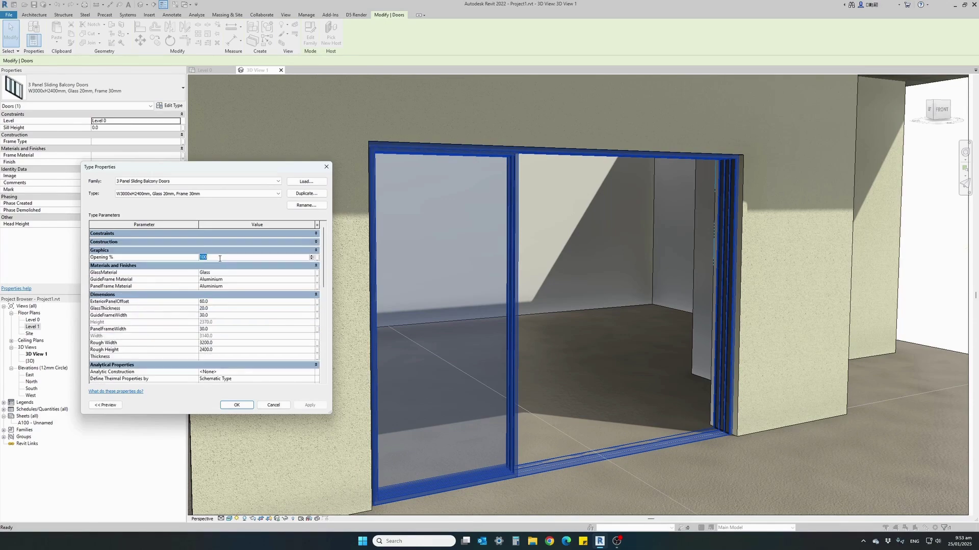
{"action": "type", "text": "0"}
{"action": "left_click", "coordinate": [309, 406]}
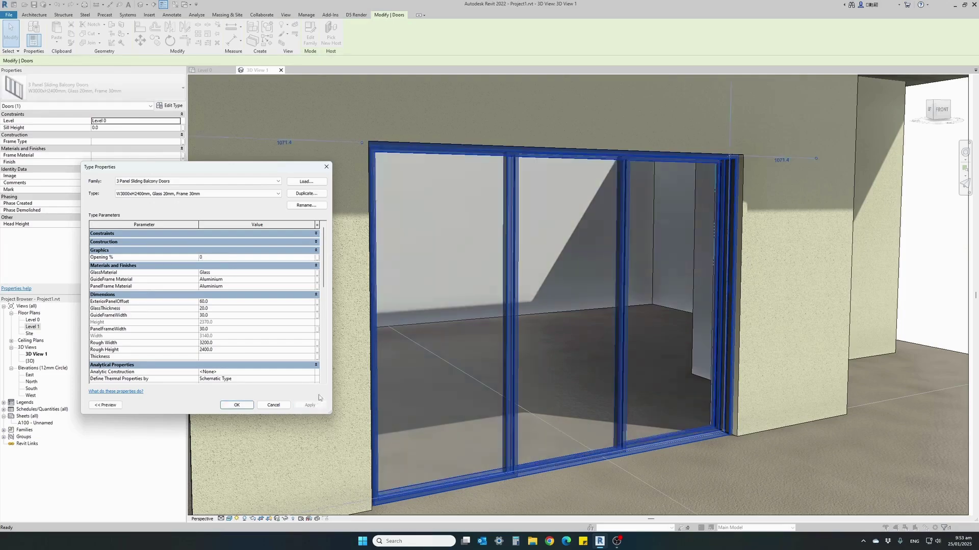
{"action": "left_click", "coordinate": [223, 259]}
{"action": "left_click", "coordinate": [307, 404]}
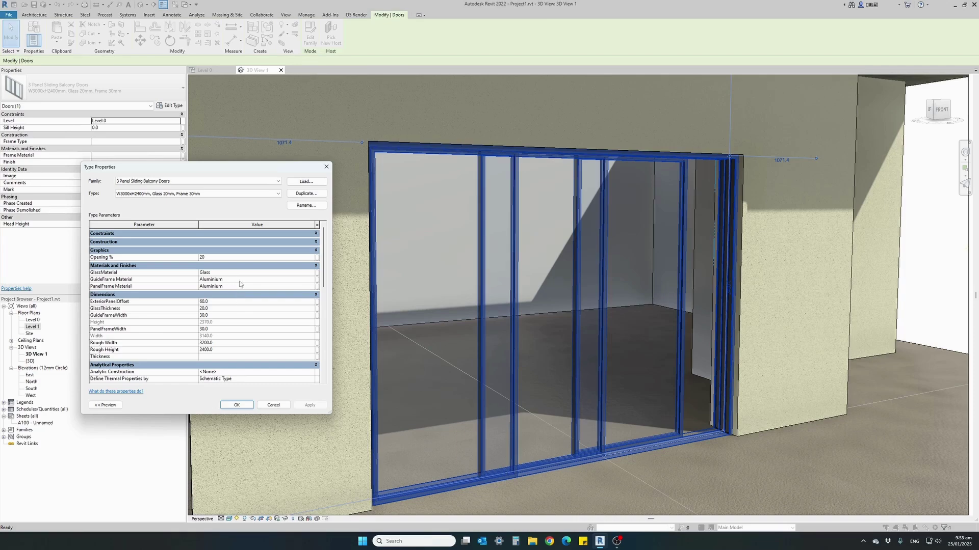
{"action": "left_click", "coordinate": [236, 343]}
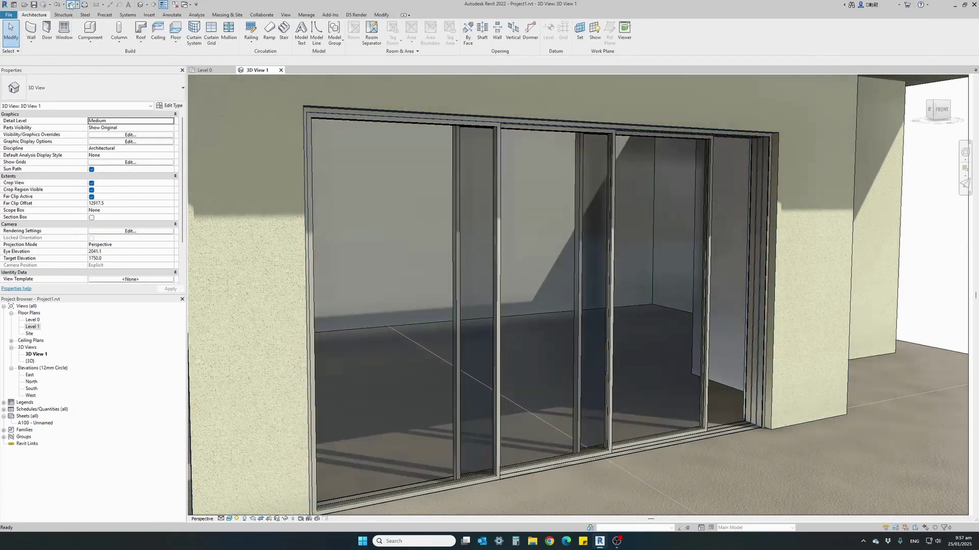
{"action": "left_click", "coordinate": [70, 5]}
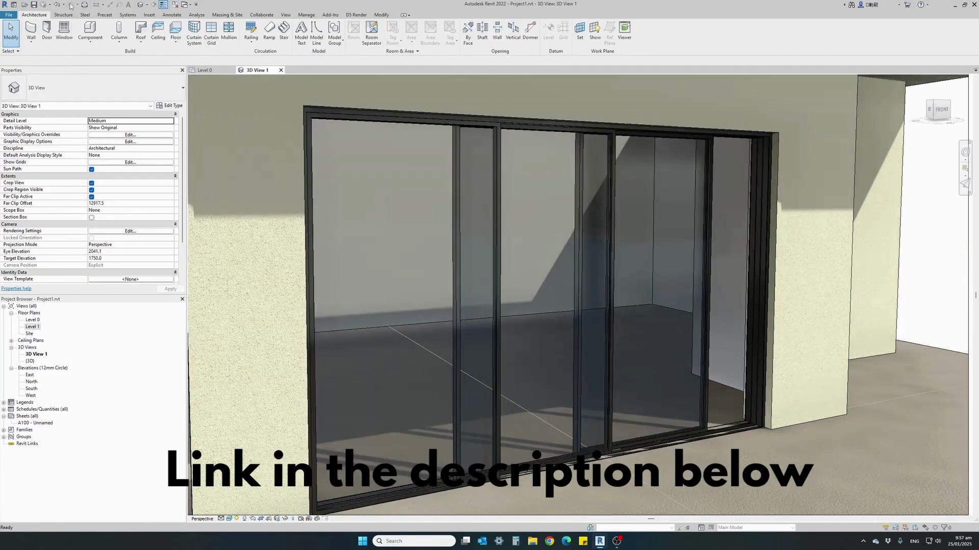